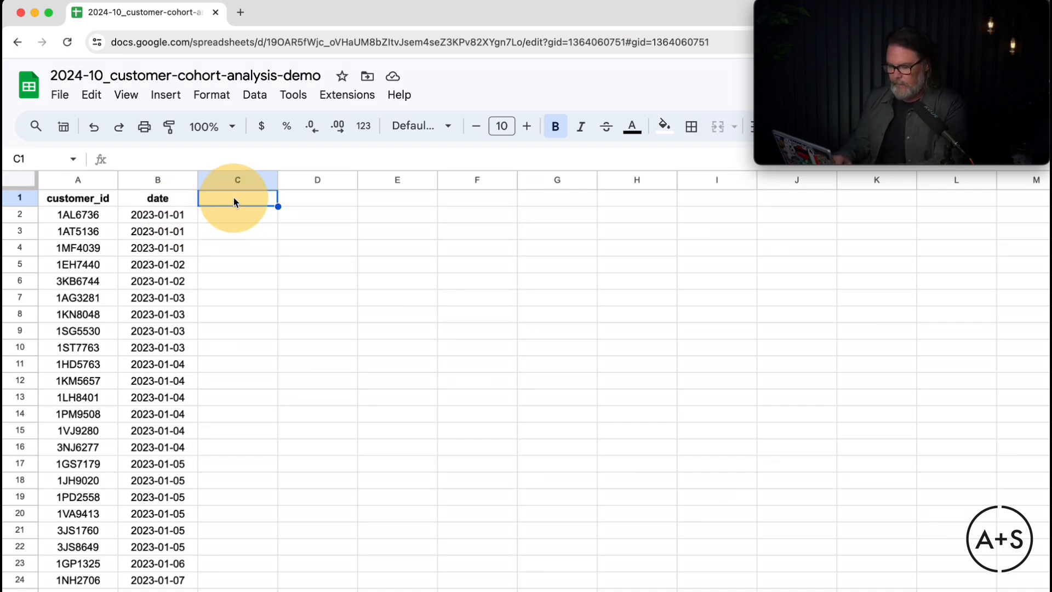
Enter the column headers week, month and quarter in cells C1, D1 and E1
type("week")
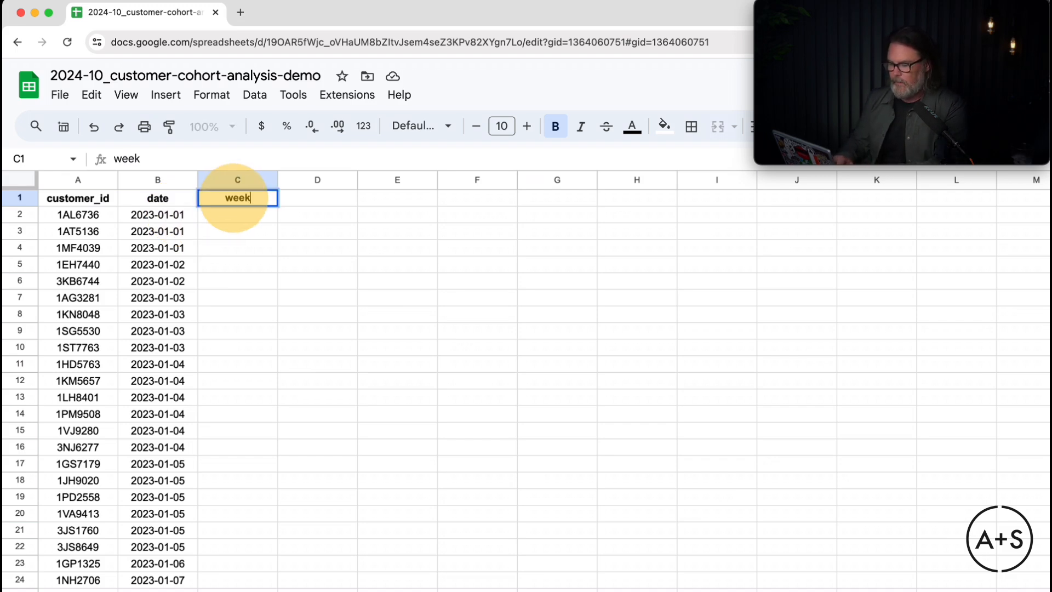
key("Tab")
type("month")
key("Tab")
type("quarter")
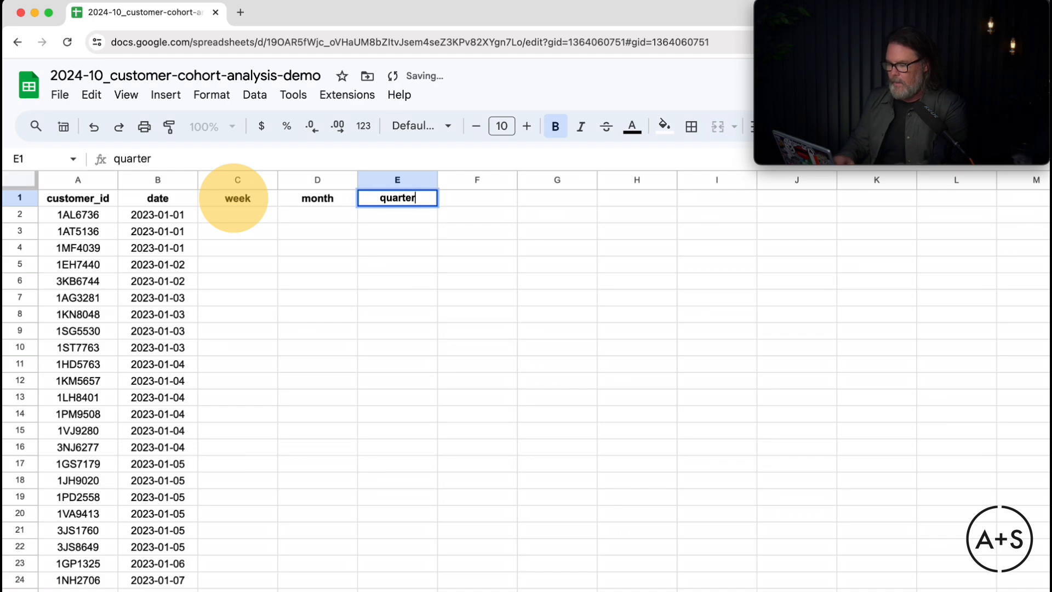
key("Return")
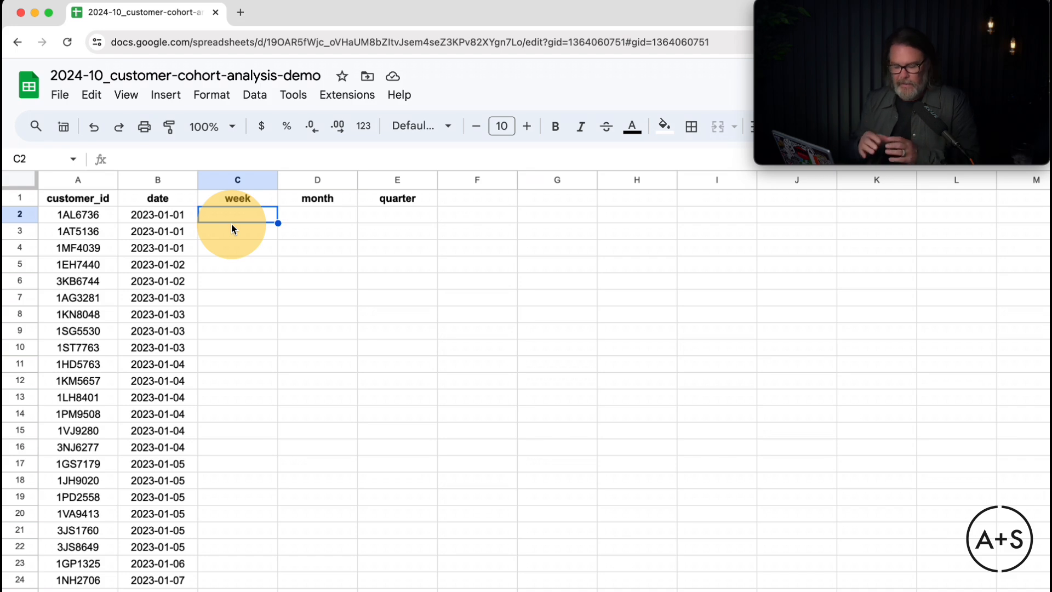
Enter the formula =YEAR(B2) & "-" & WEEKNUM(B2) in cell C2
left_click(235, 217)
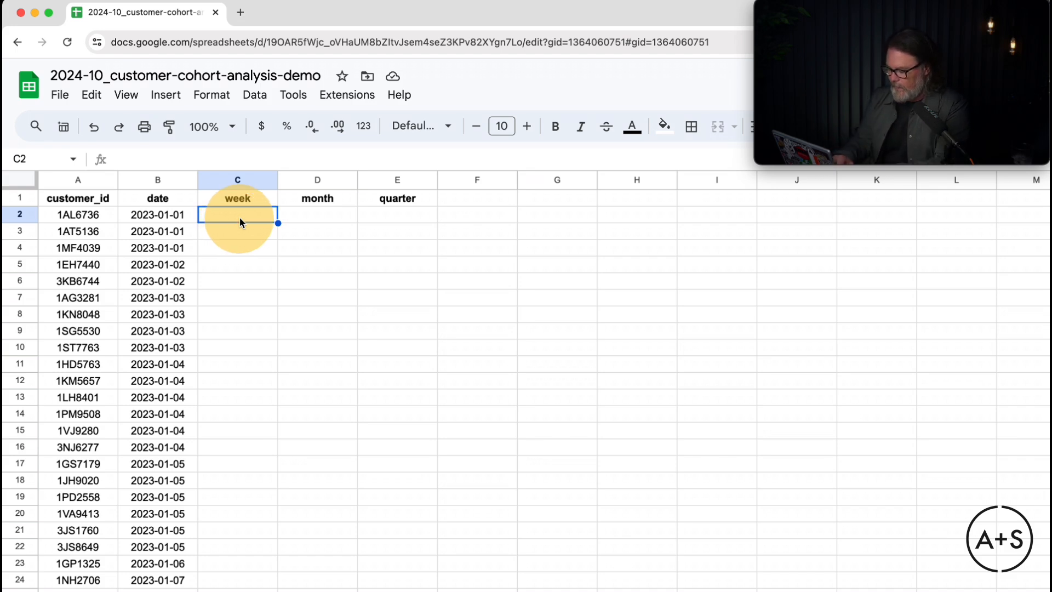
type("=")
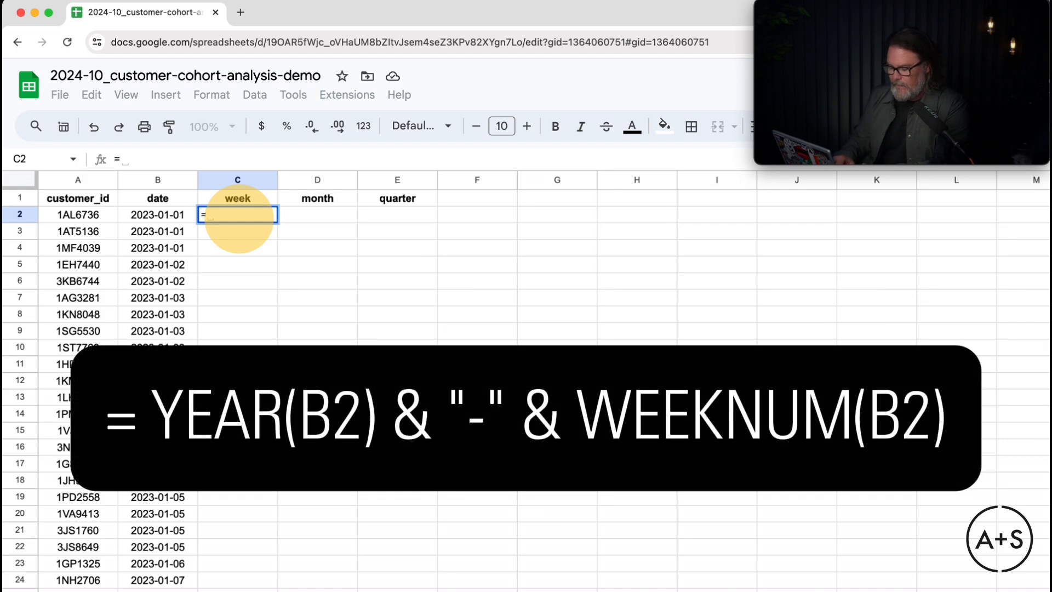
type("YEAR(")
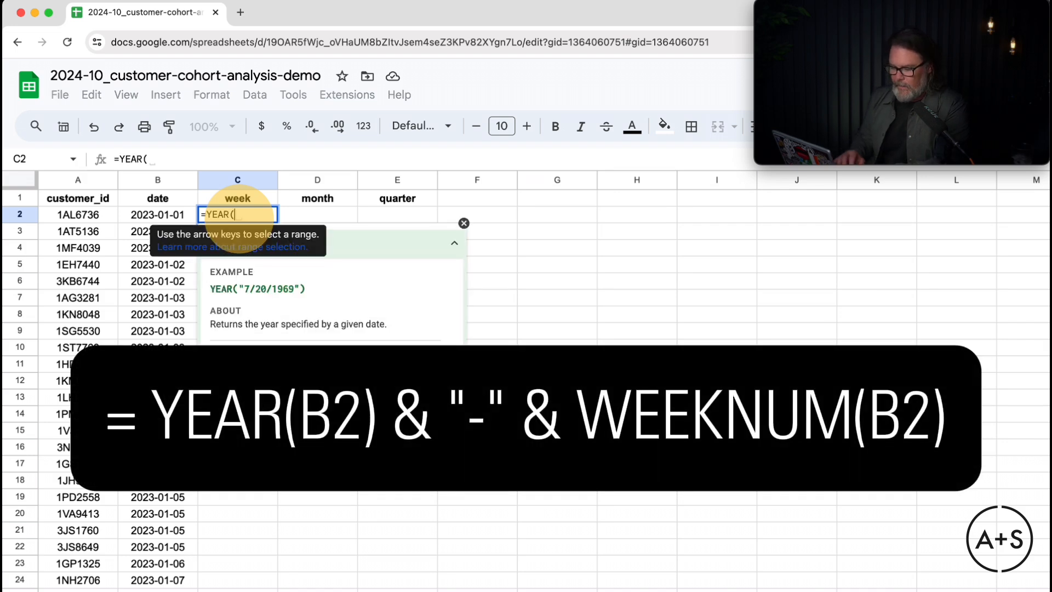
left_click(144, 215)
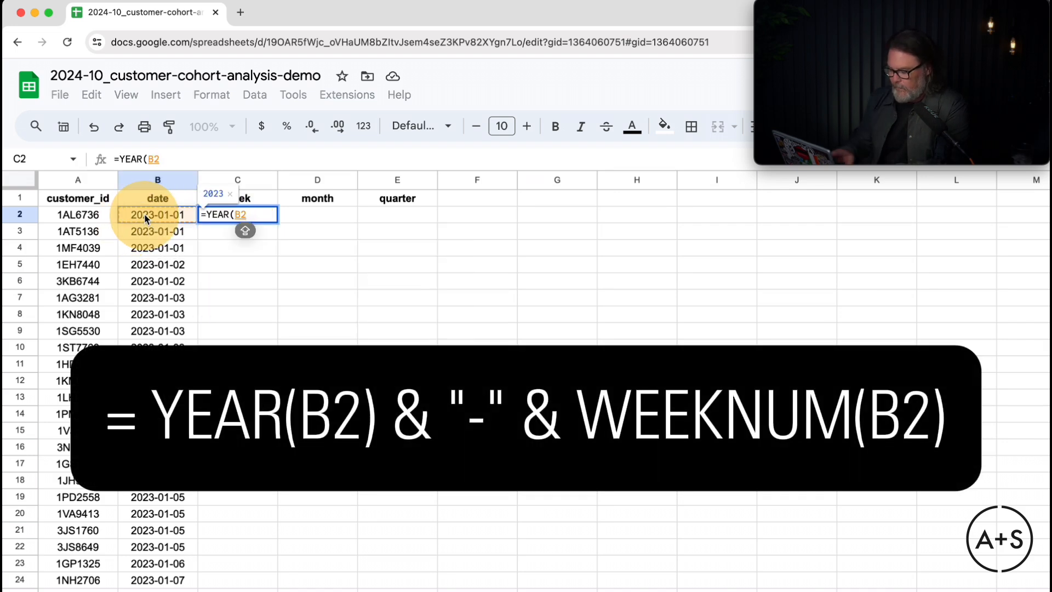
type(") & \"-")
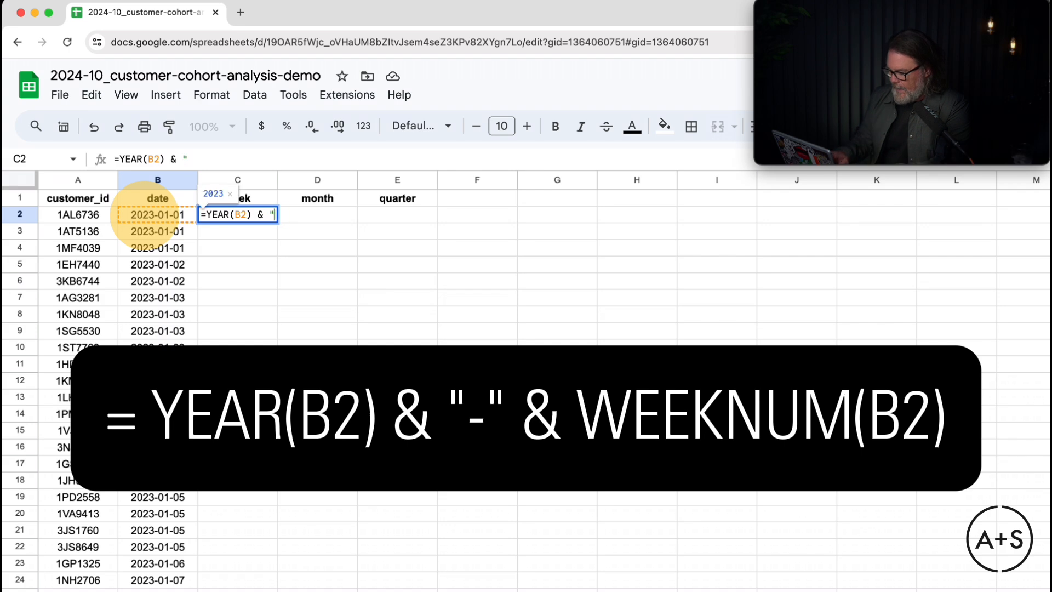
type("\" &")
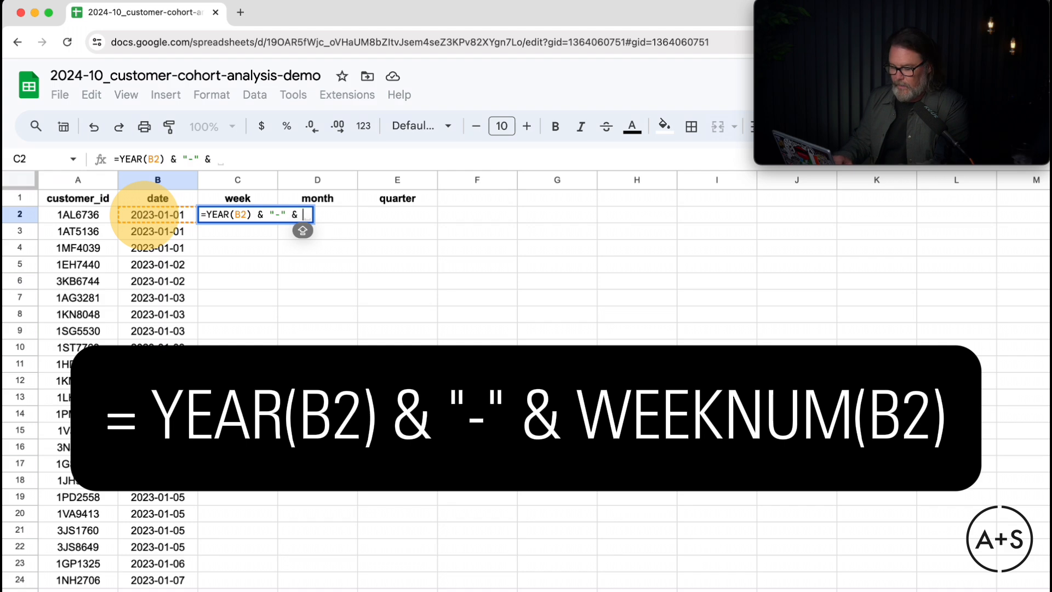
type(" WEEKNUM(")
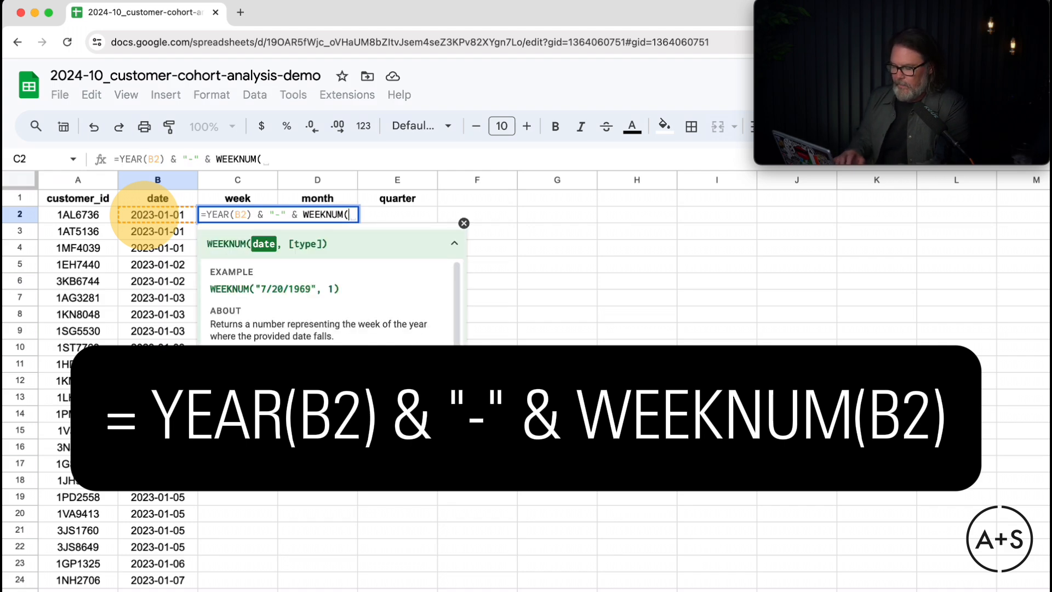
key("Caps_Lock")
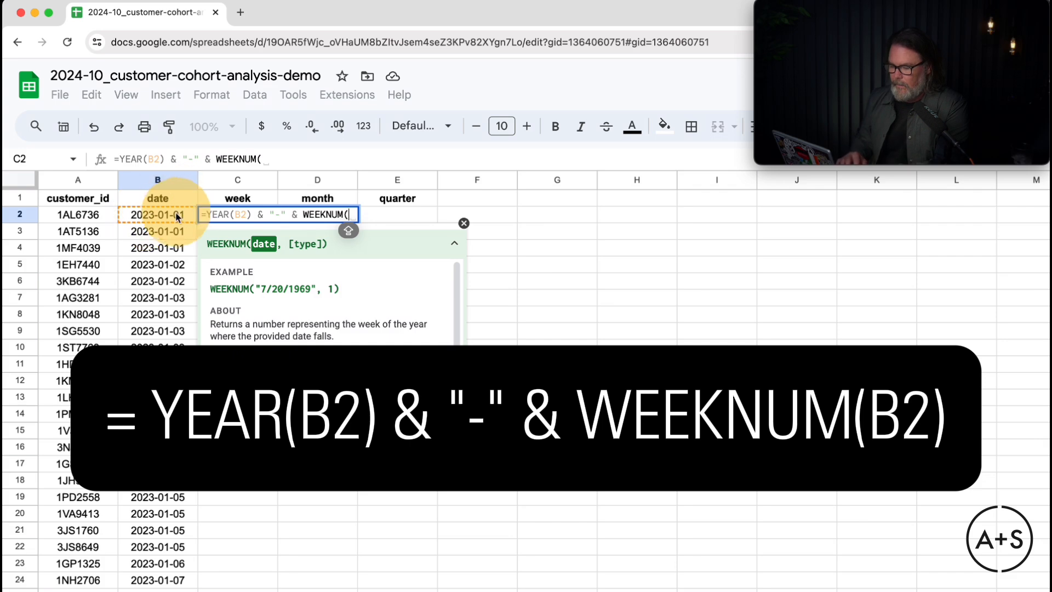
left_click(168, 214)
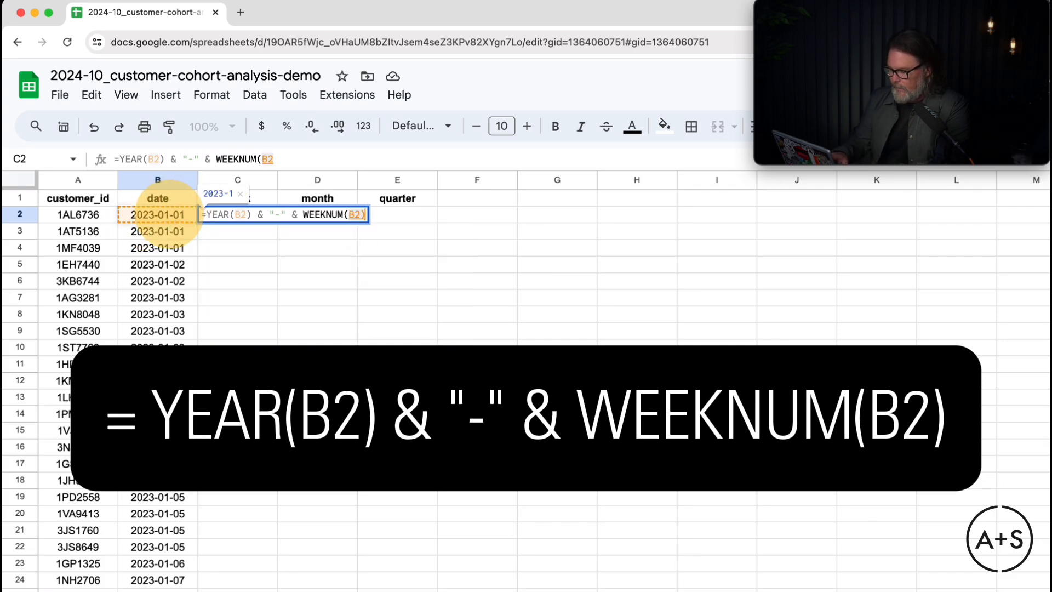
type(")")
key("Return")
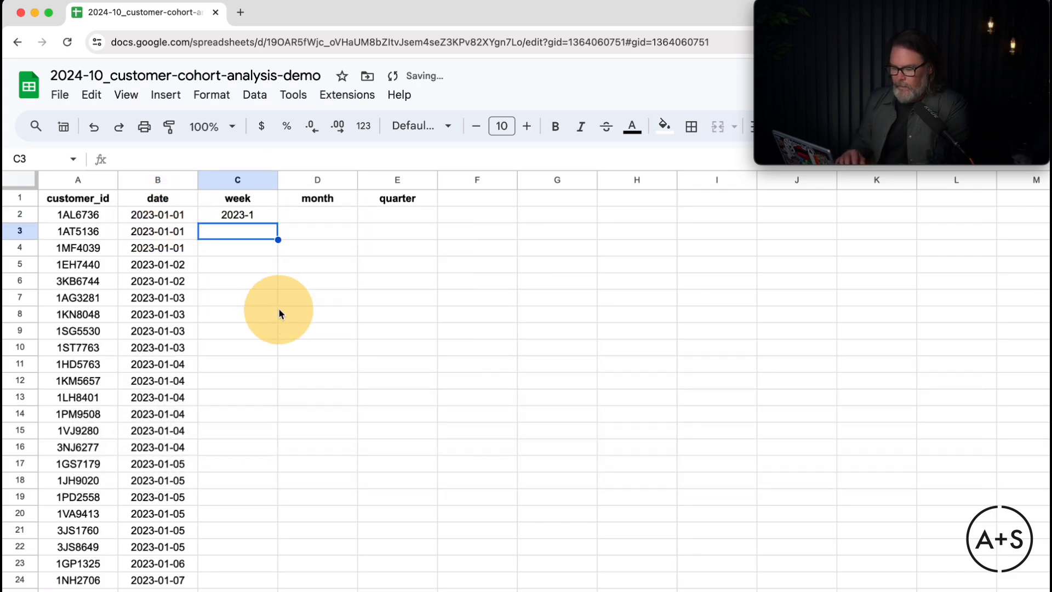
Fill the week formula from C2 down the whole column alongside the date data
left_click(349, 320)
left_click(263, 217)
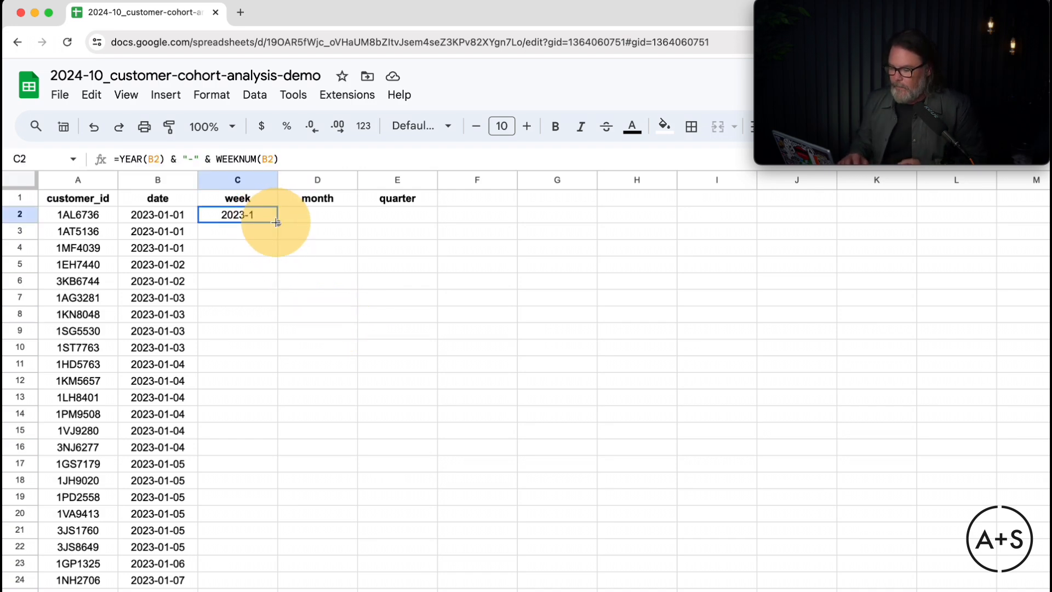
double_click(276, 222)
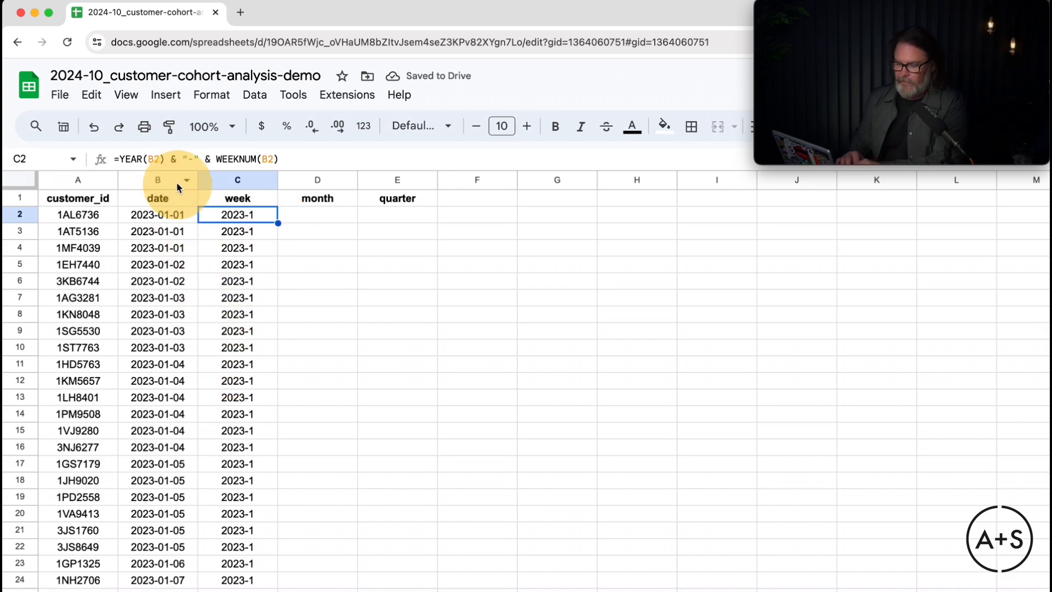
Sort the range A1:C3068 by the week column from A to Z, treating the first row as a header
left_click(110, 196)
key("shift+Right")
key("shift+Right")
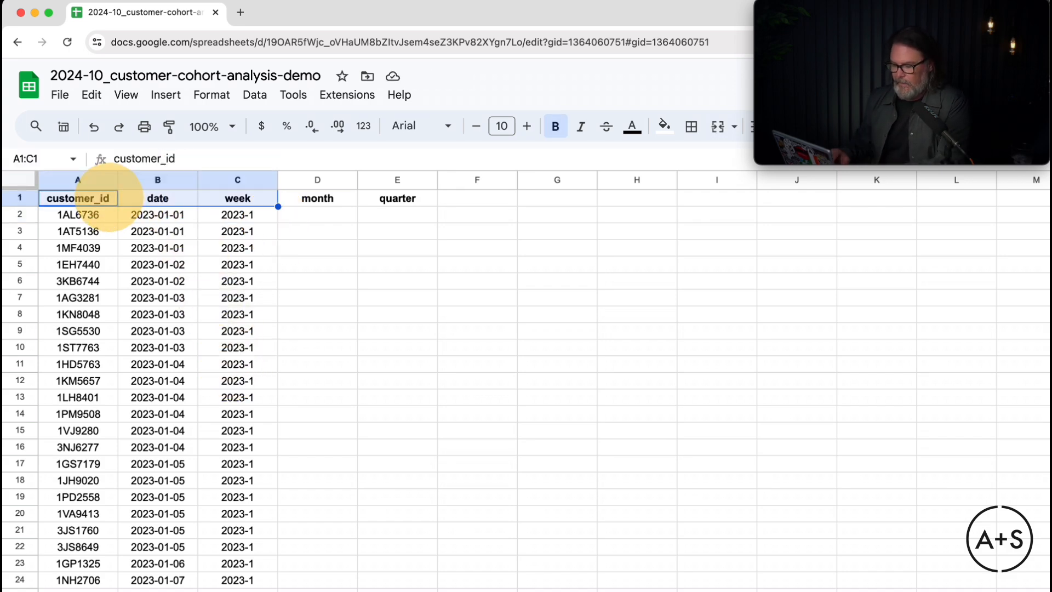
key("ctrl+shift+Down")
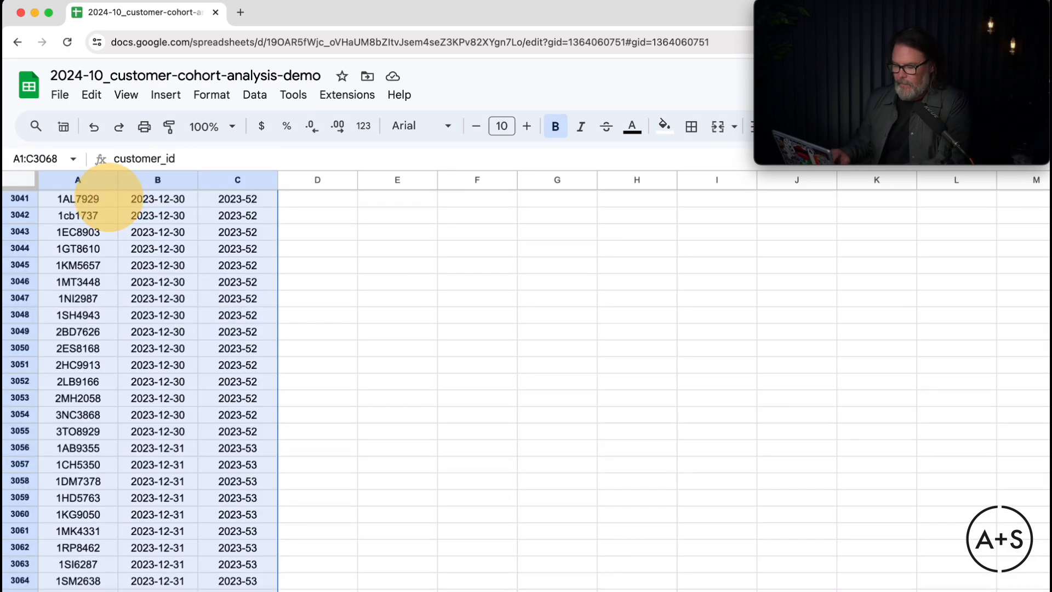
left_click(255, 95)
mouse_move(278, 146)
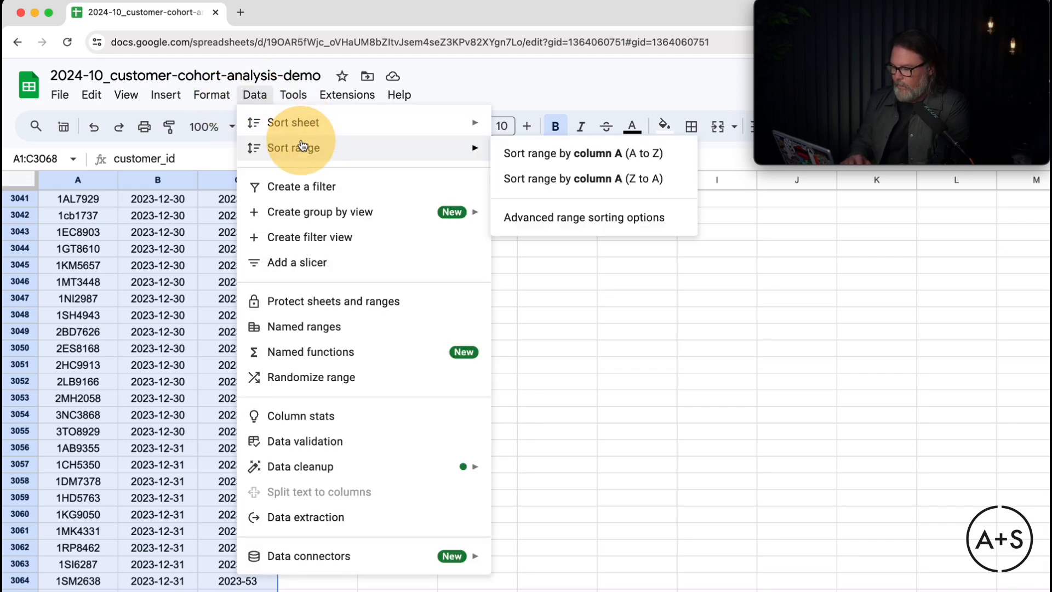
left_click(572, 217)
left_click(477, 317)
left_click(527, 366)
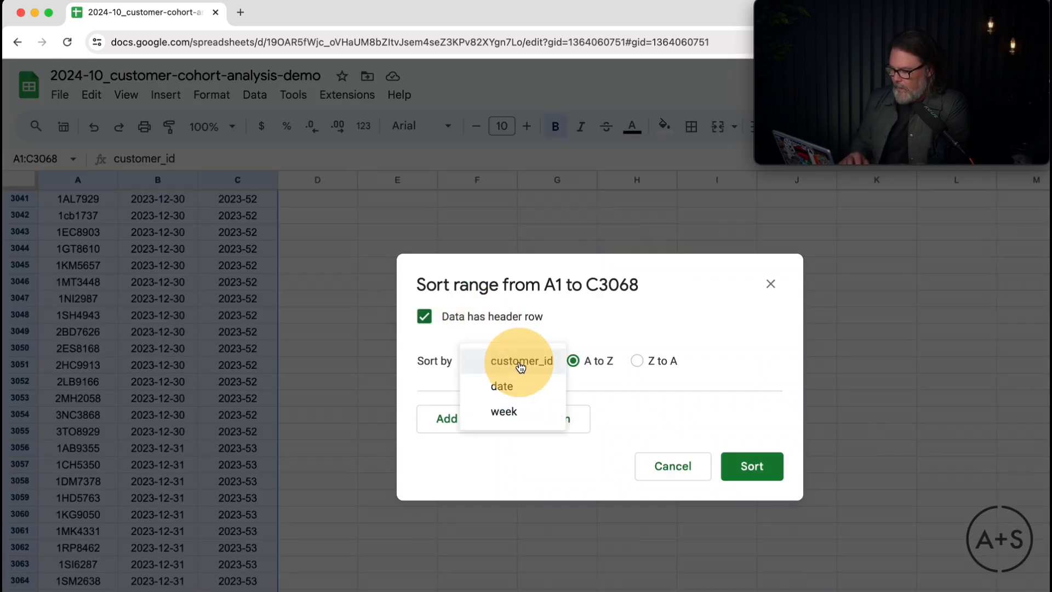
left_click(523, 416)
left_click(750, 468)
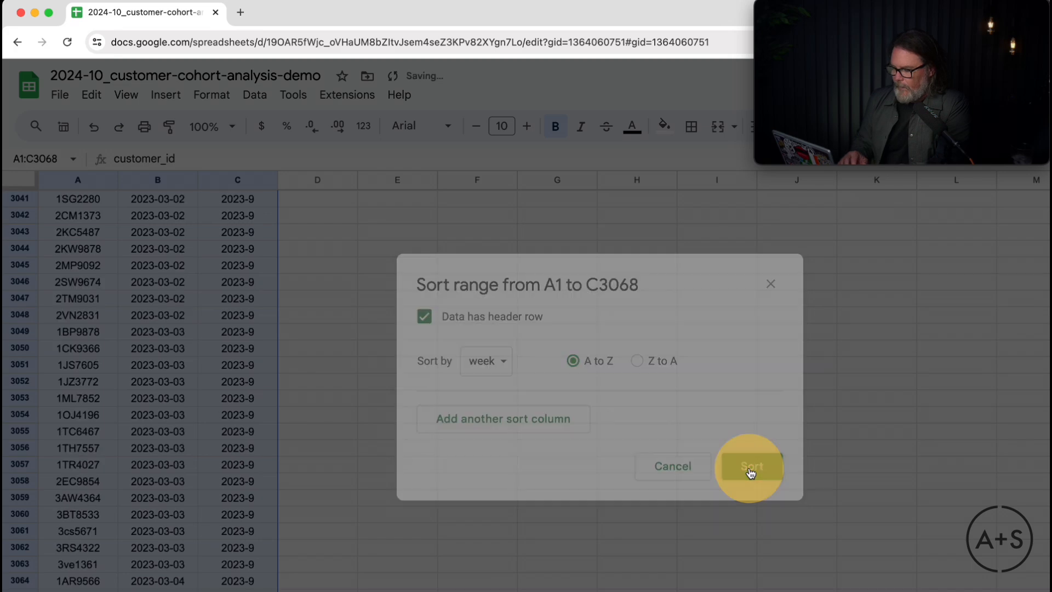
Examine the order of the week values in column C after the sort
scroll(231, 264, "up", 20)
left_click(232, 265)
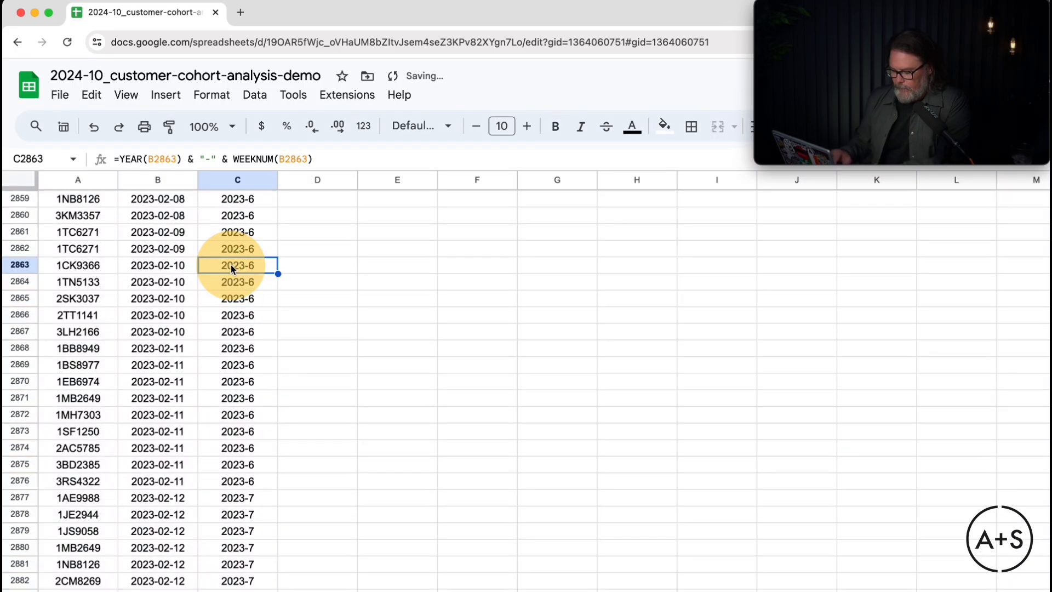
key("super+Up")
scroll(254, 273, "down", 5)
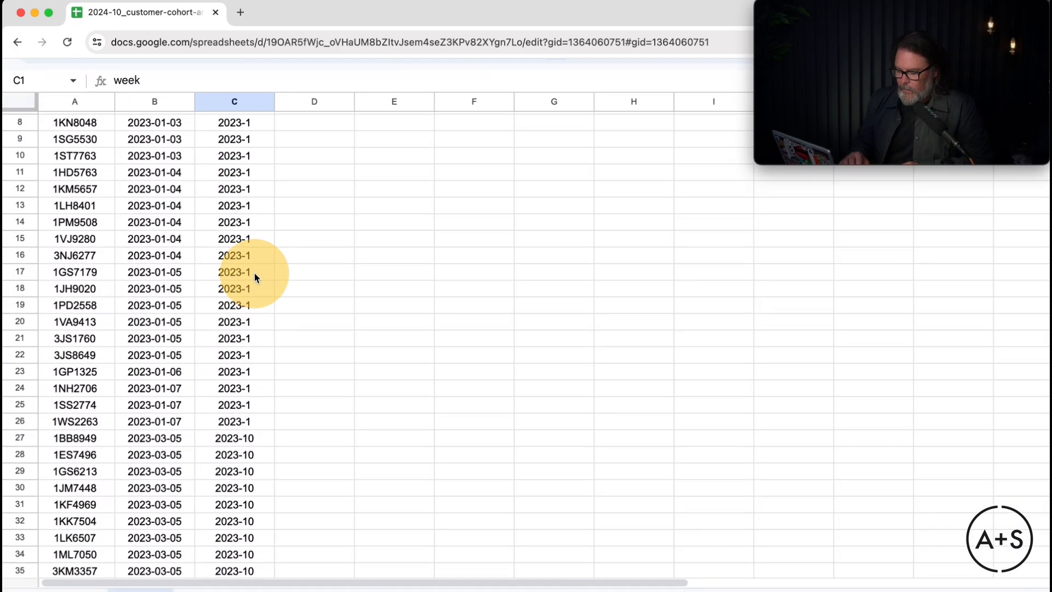
scroll(263, 395, "down", 10)
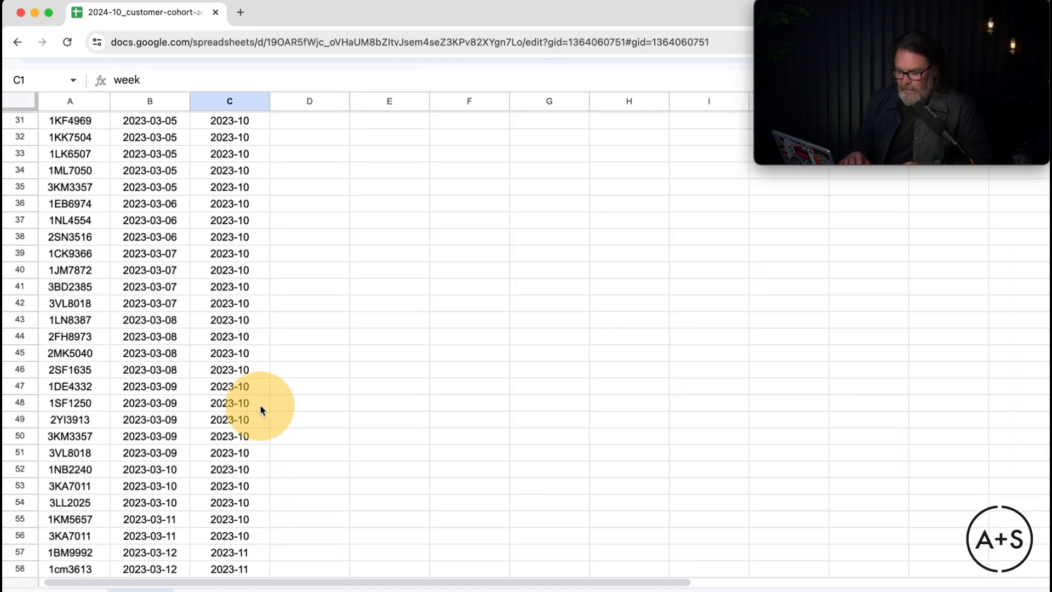
scroll(262, 410, "down", 1)
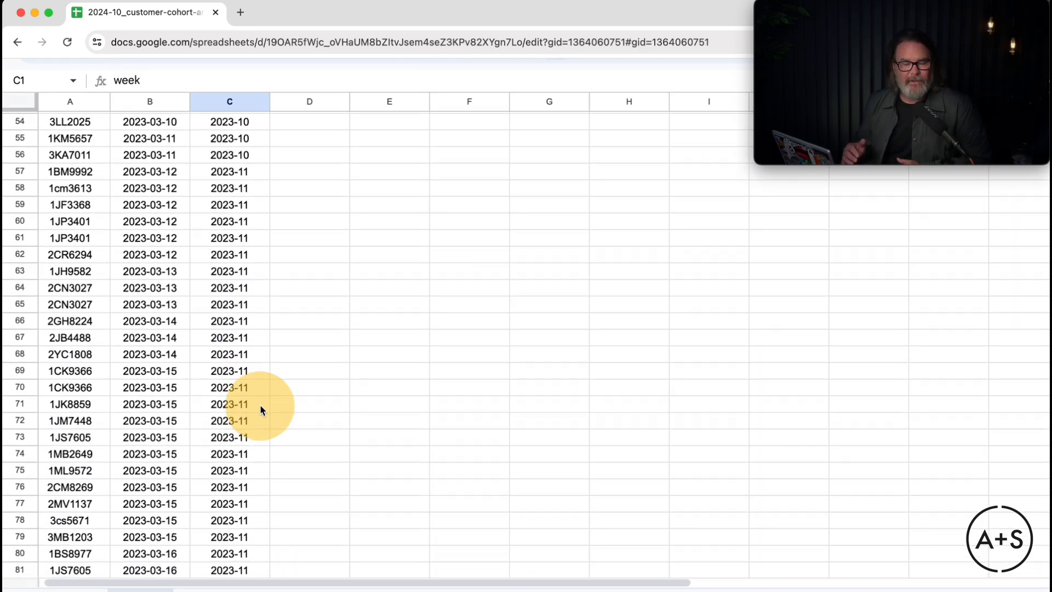
scroll(261, 409, "up", 15)
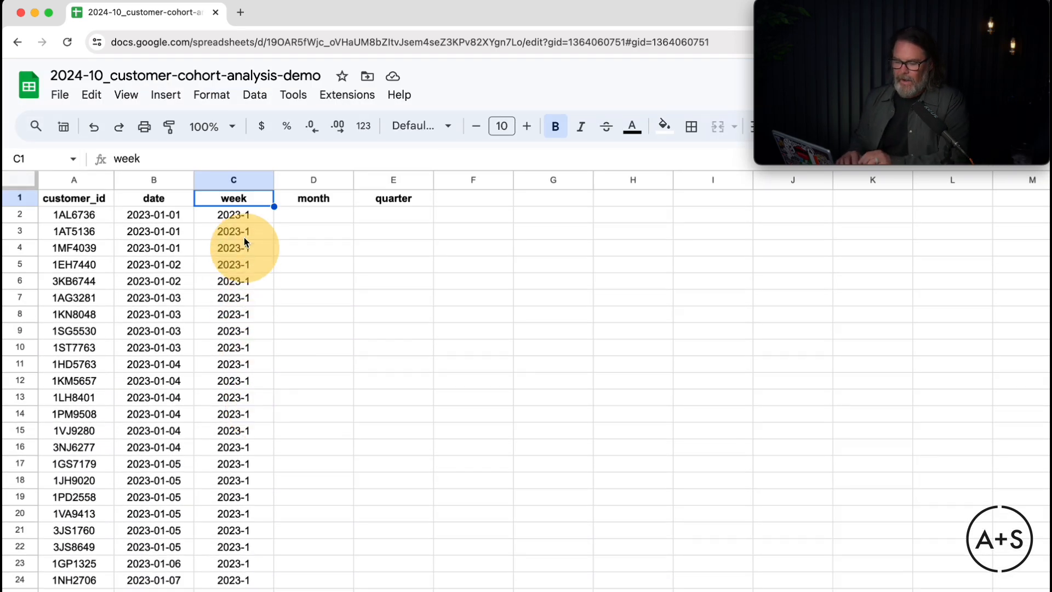
Wrap the week formula in C2 in a TEXT function, making it =TEXT(YEAR(B2) & "-" & WEEKNUM(B2),"YYYY-MM")
left_click(248, 215)
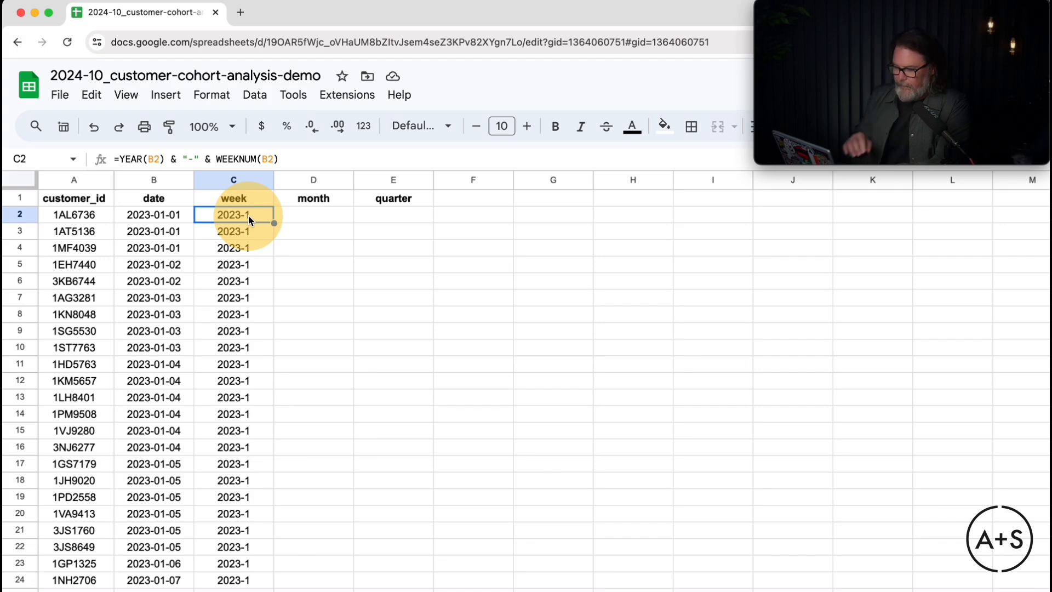
left_click(117, 159)
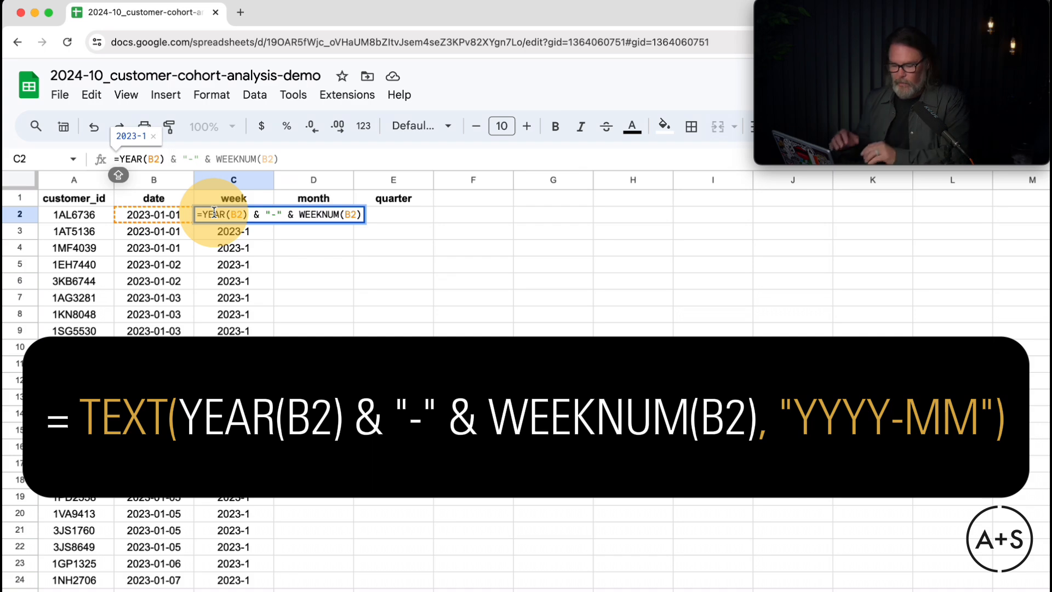
type("TEXT(")
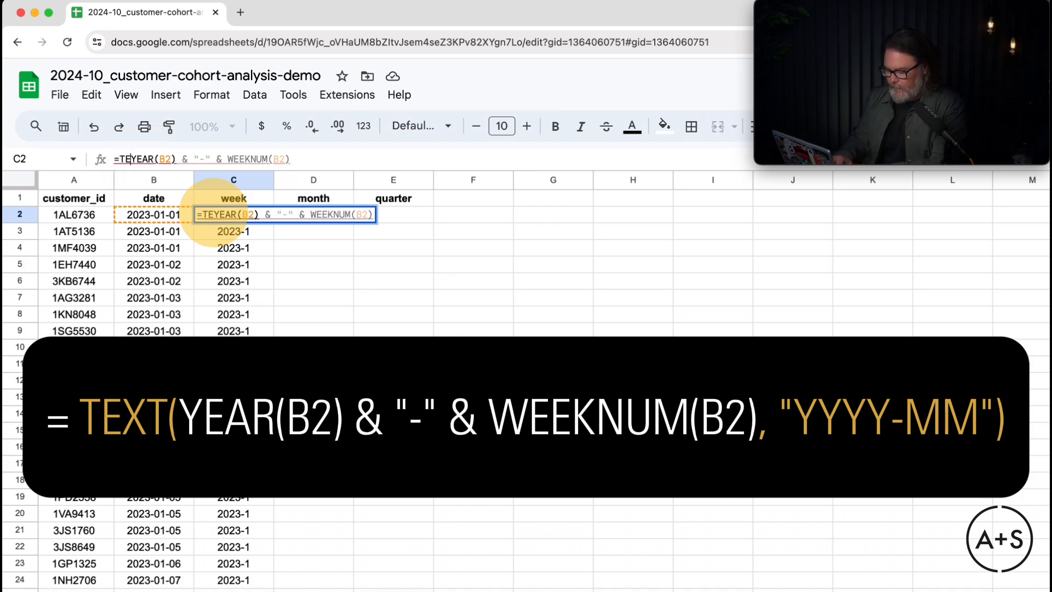
left_click(317, 159)
type(",")
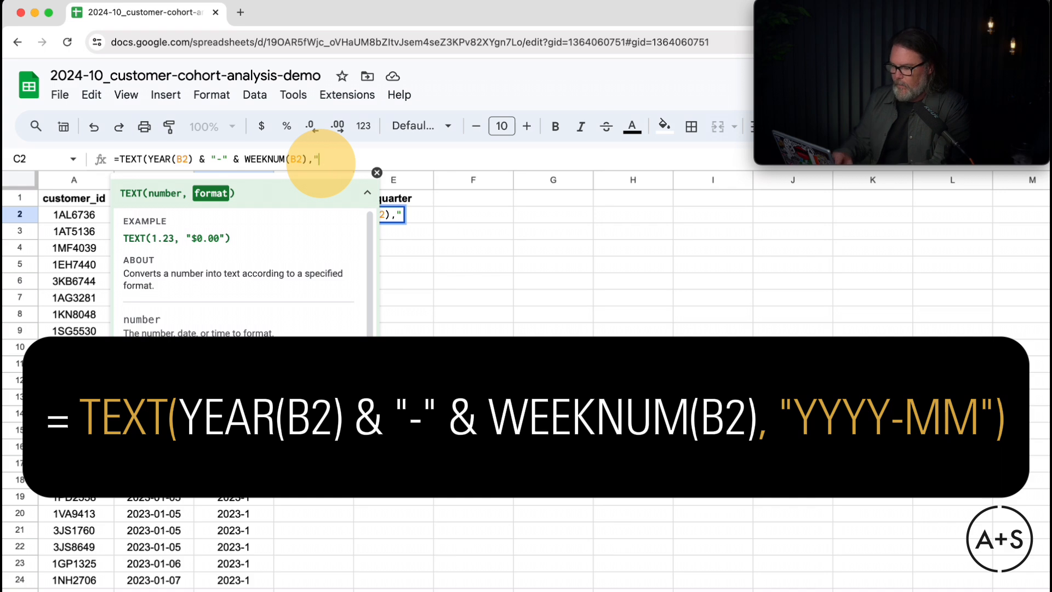
type("\"YYYY")
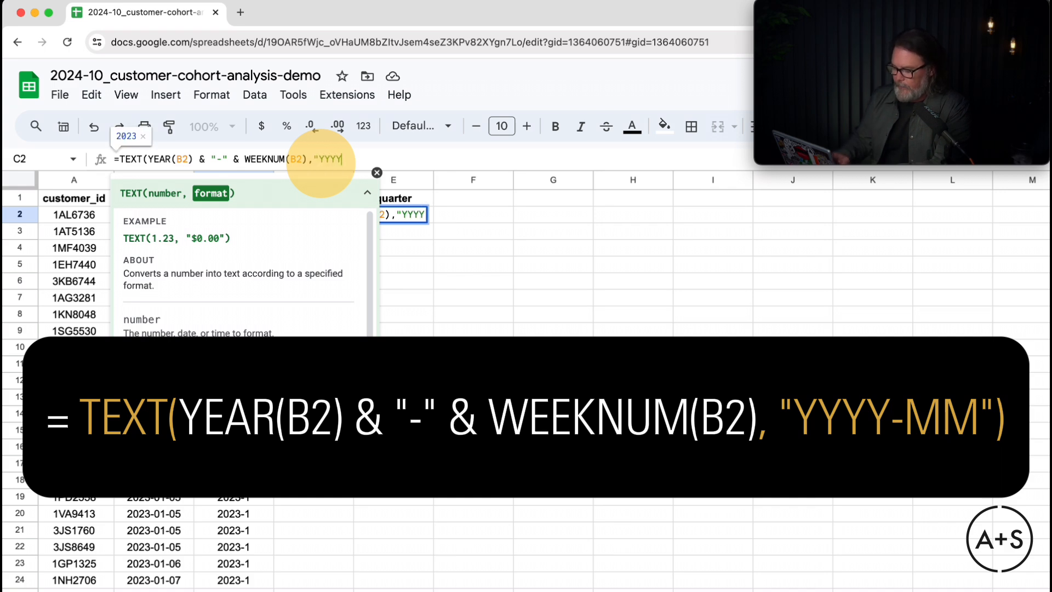
type("-MM")
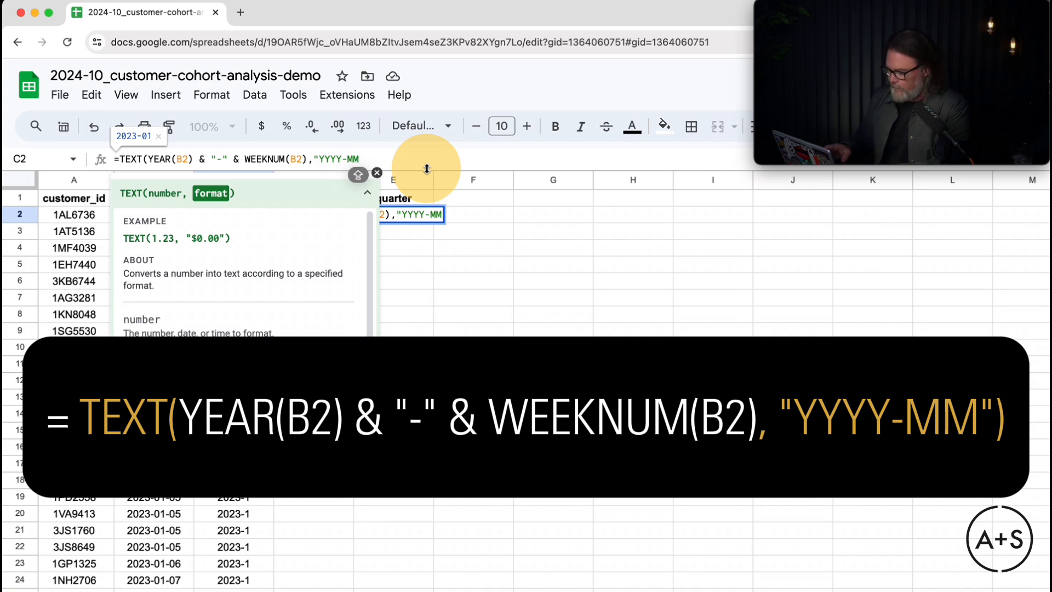
type("\"")
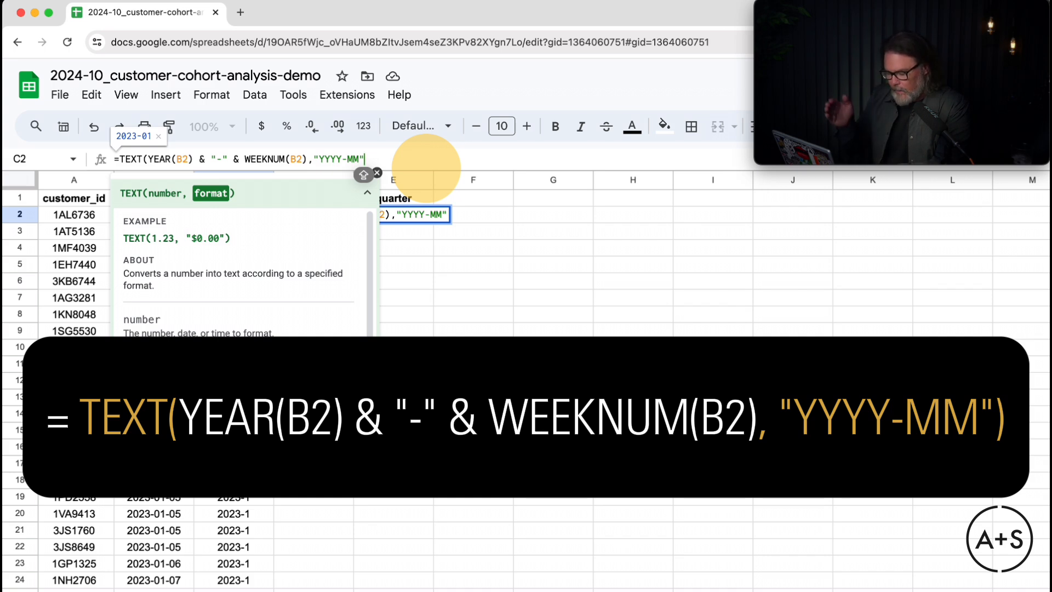
type(")")
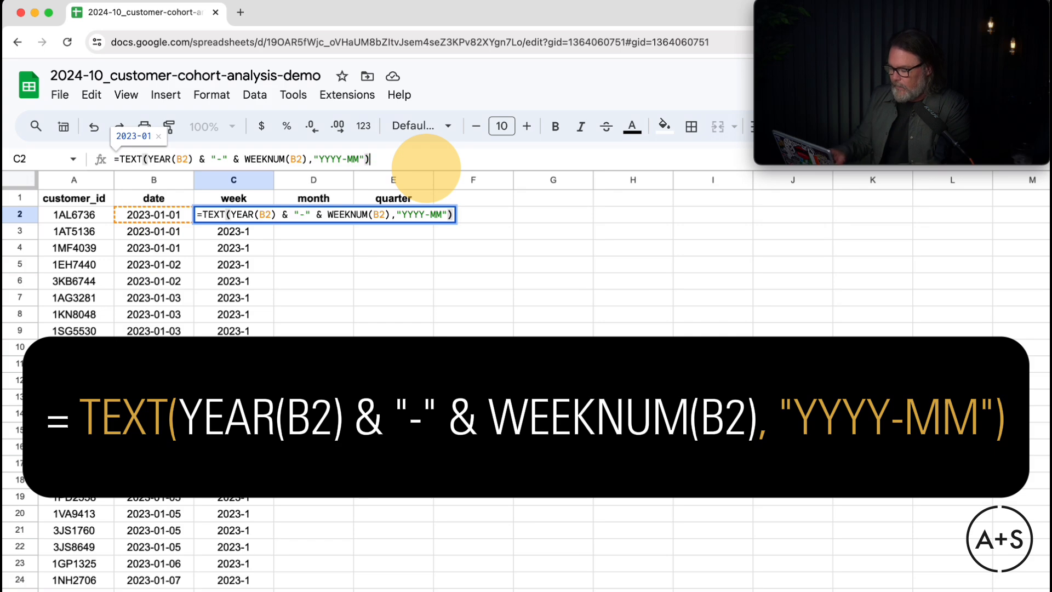
key("Return")
key("Up")
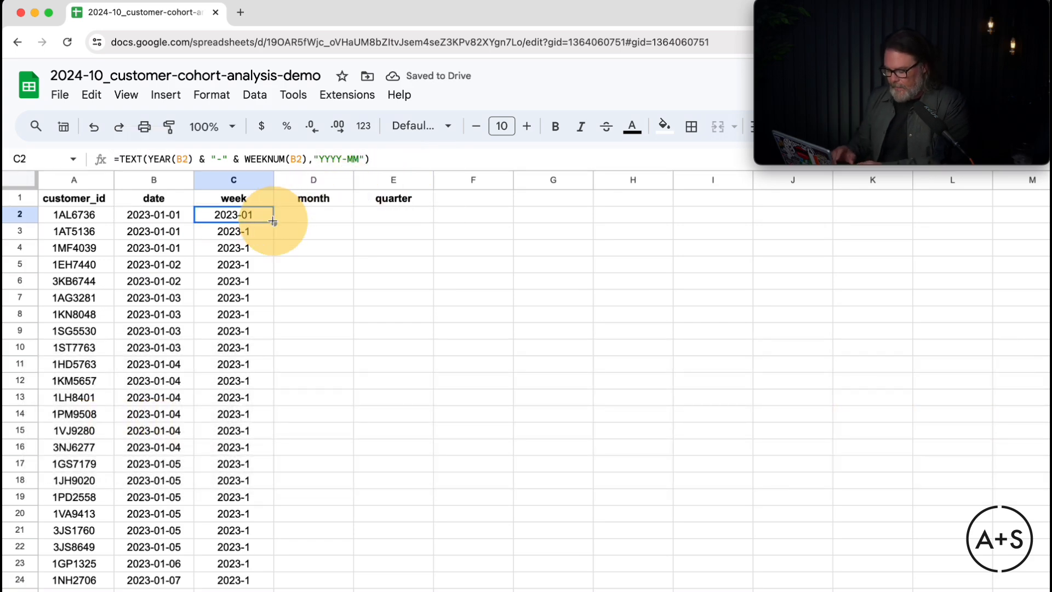
Copy the TEXT week formula from C2 down over the rest of the week column
key("cmd+c")
key("cmd+shift+Down")
key("cmd+v")
key("cmd+Up")
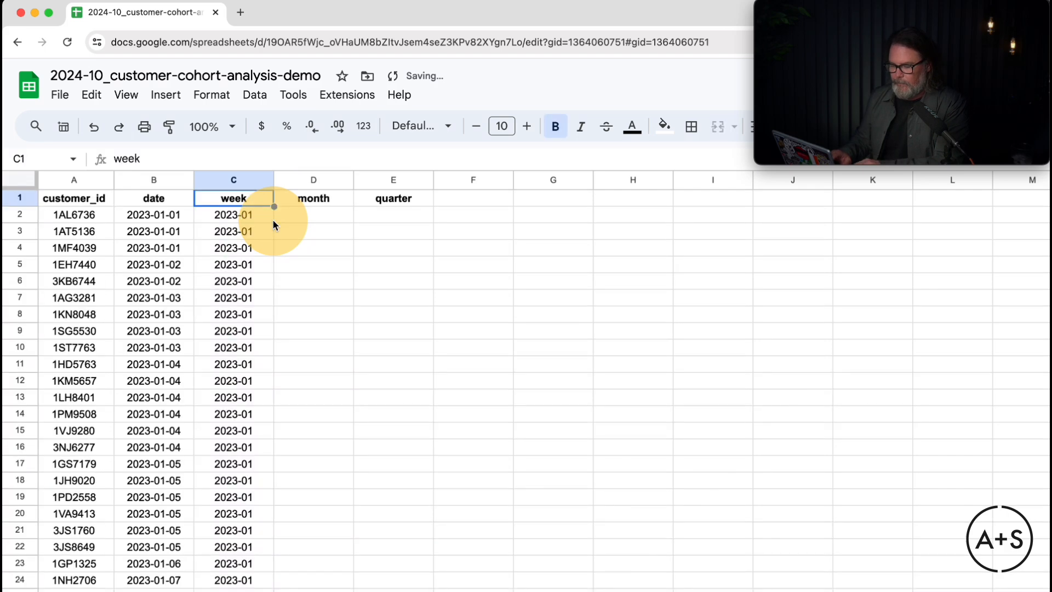
Sort the range A1:C3068 by the recalculated week column from A to Z, treating the first row as a header
scroll(267, 263, "down", 3)
scroll(252, 230, "up", 3)
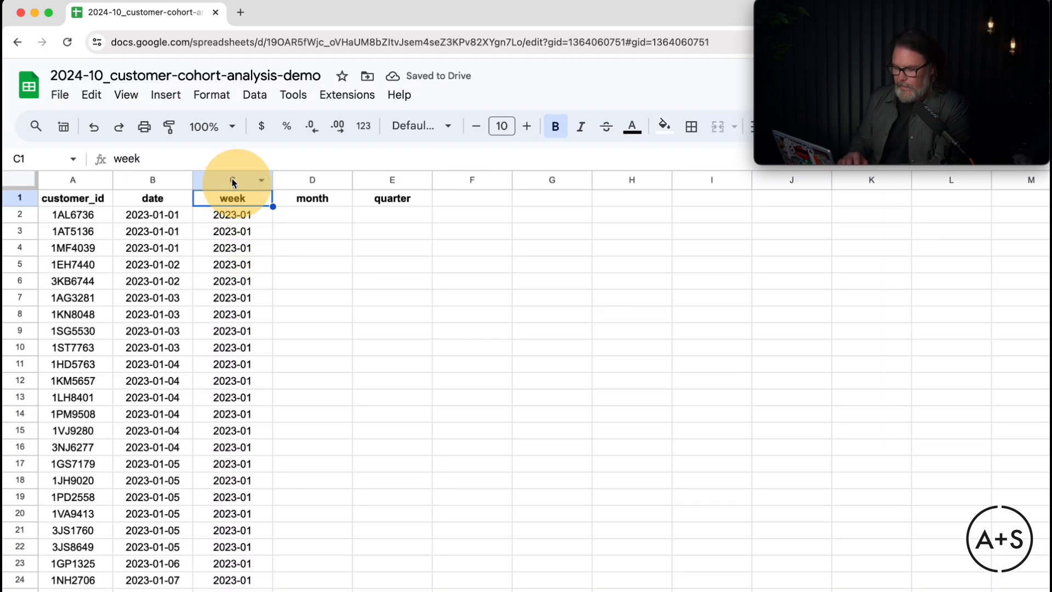
left_click(255, 95)
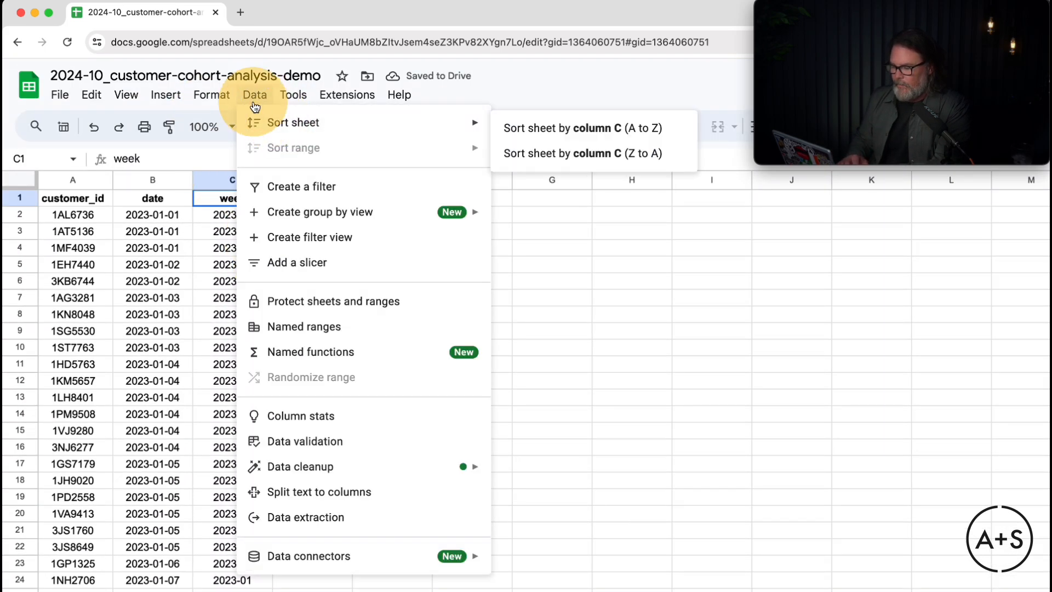
left_click(253, 96)
left_click(81, 192)
key("shift+Right")
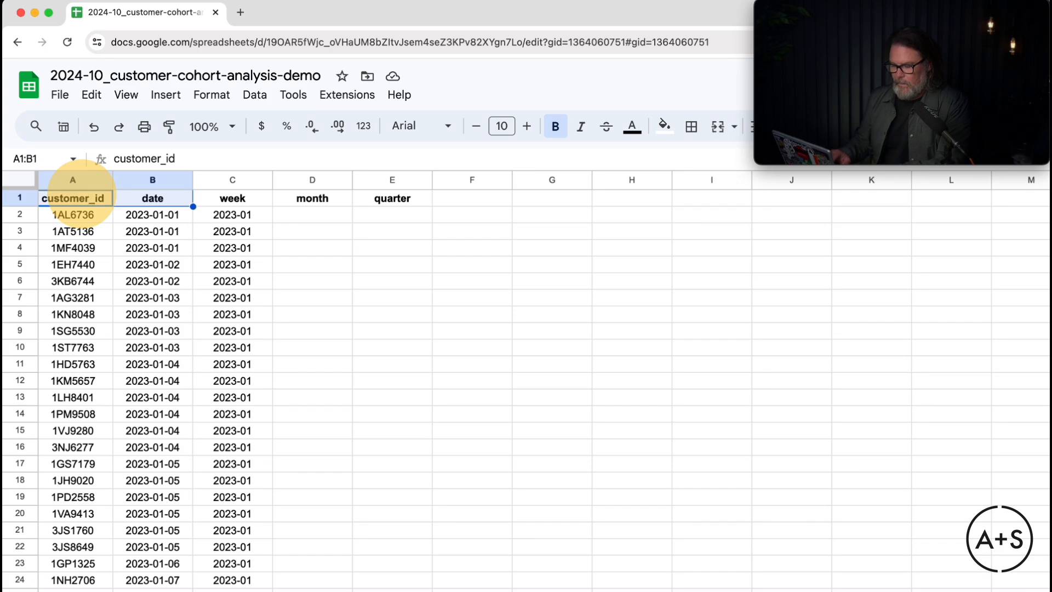
key("shift+Right")
key("cmd+shift+Down")
left_click(255, 95)
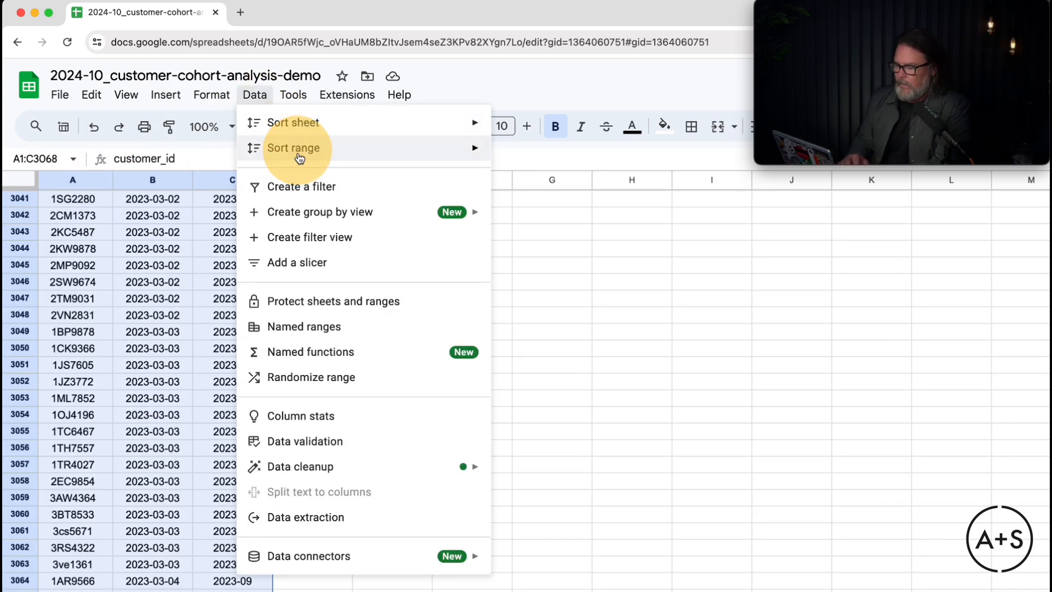
mouse_move(331, 148)
left_click(510, 217)
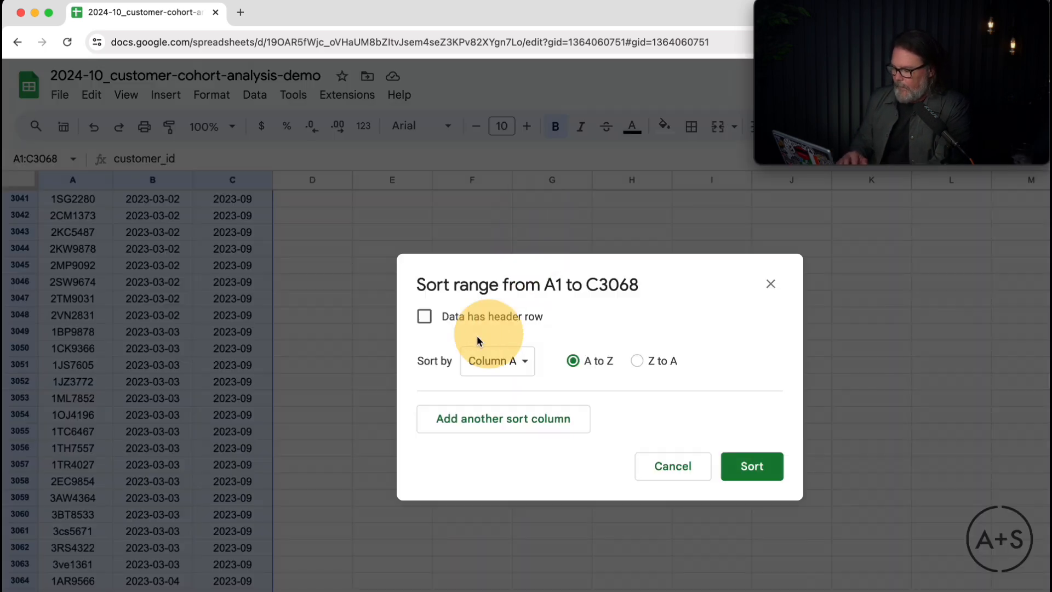
left_click(444, 317)
left_click(510, 362)
left_click(524, 406)
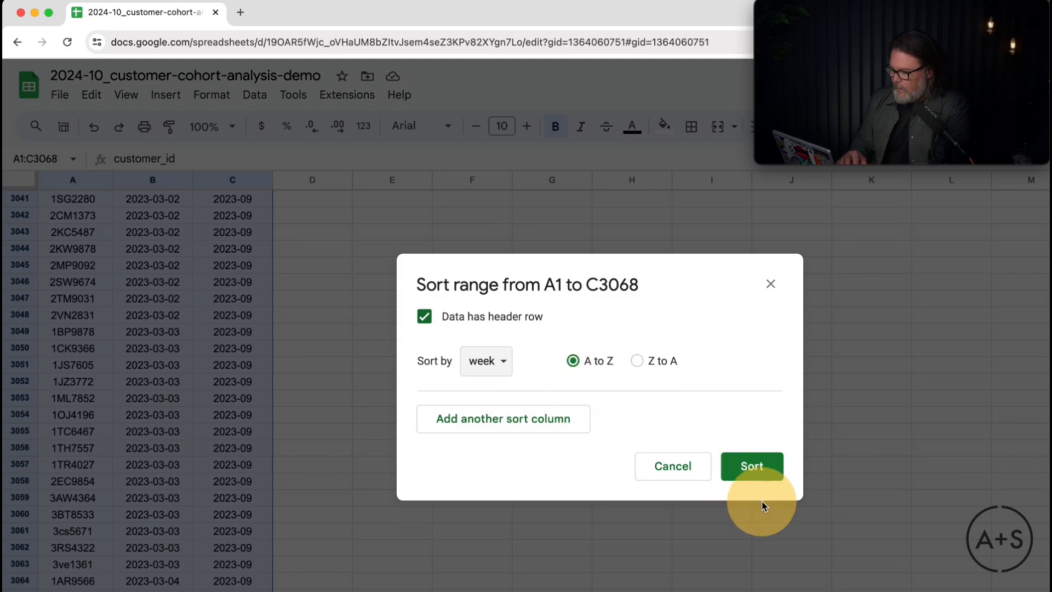
left_click(755, 470)
Review the week values down column C against the dates in column B after sorting again
left_click(241, 314)
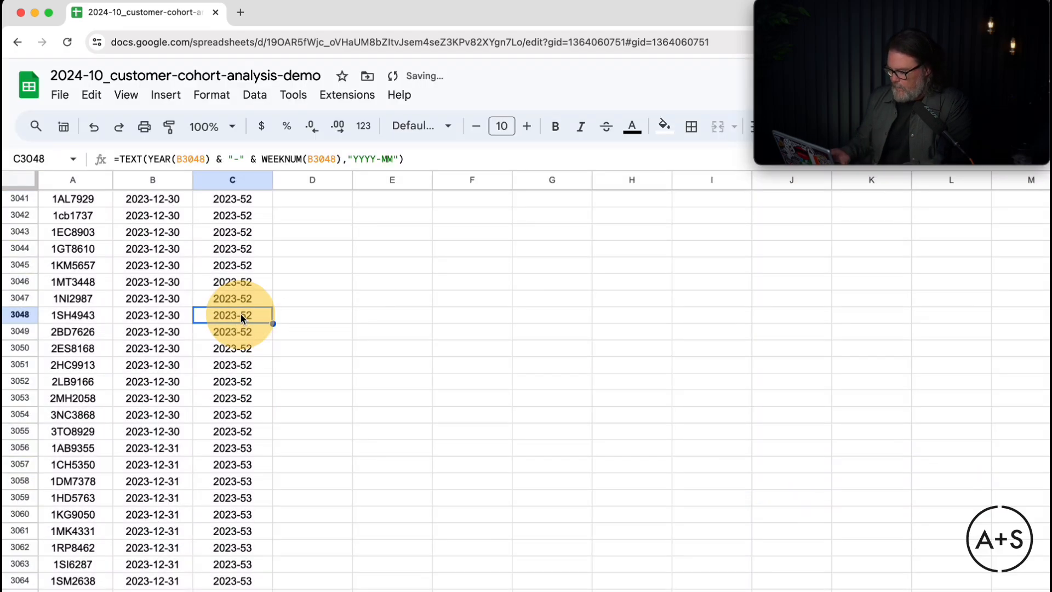
key("super+Up")
scroll(241, 313, "down", 15)
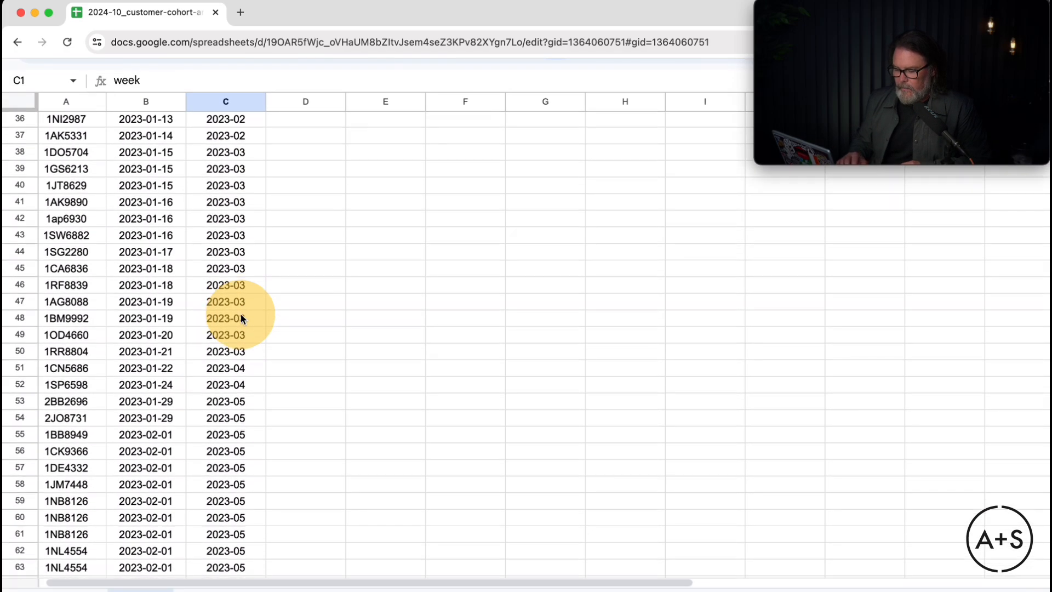
scroll(241, 313, "down", 5)
scroll(241, 313, "up", 20)
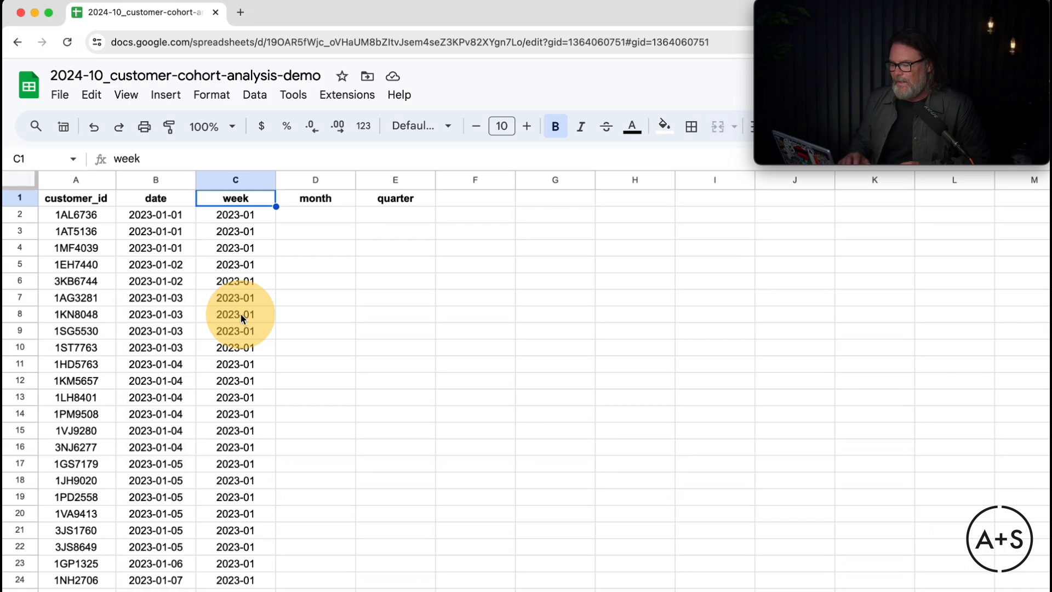
Enter =TEXT(YEAR(B2) & "-" & MONTH(B2), "YYYY-MM") in D2 and copy it down the rest of the month column
left_click(315, 219)
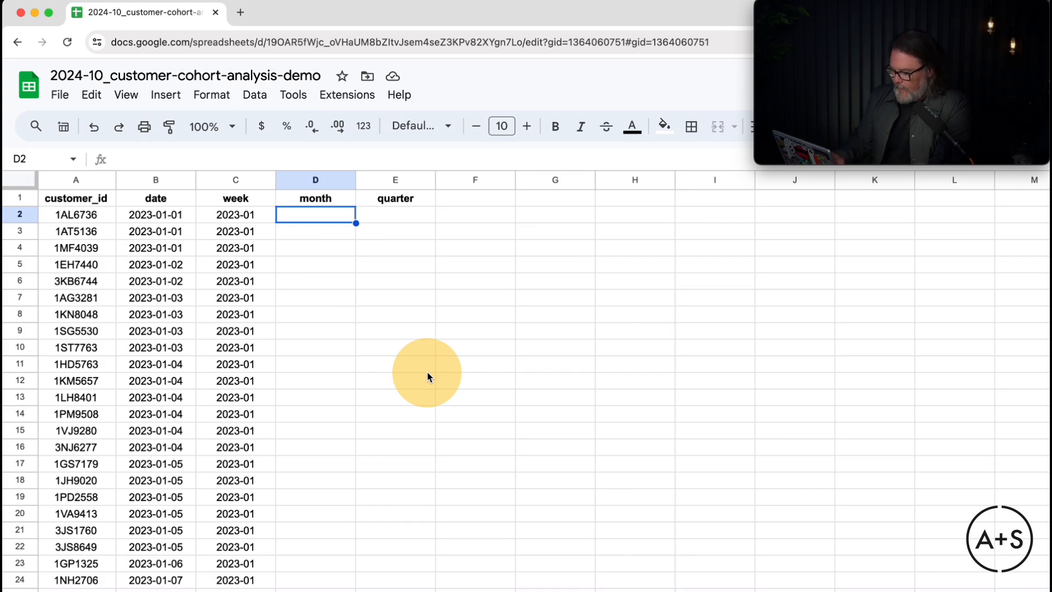
type("=")
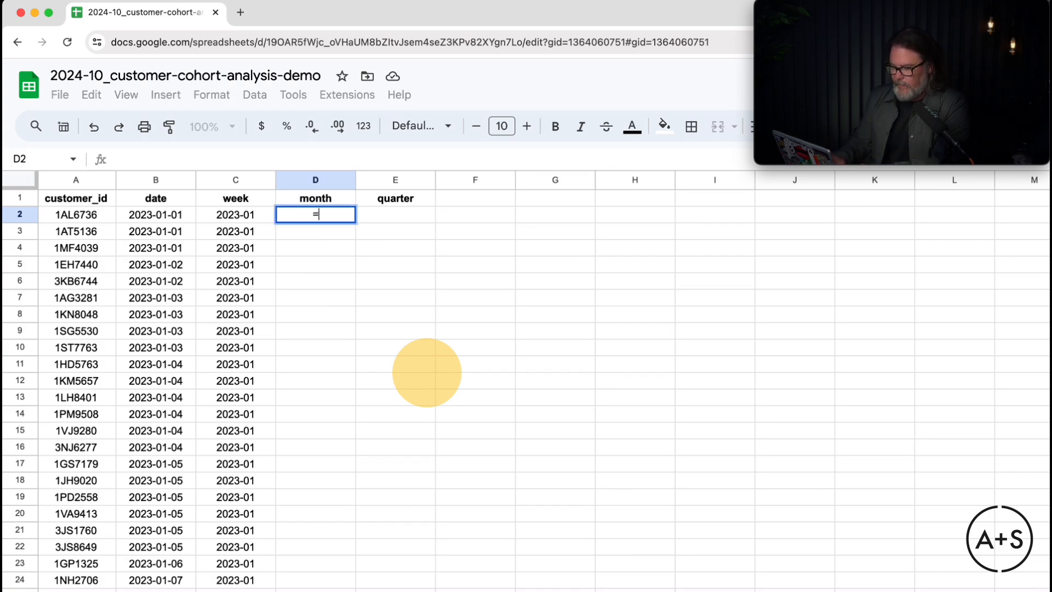
type("TEXT(")
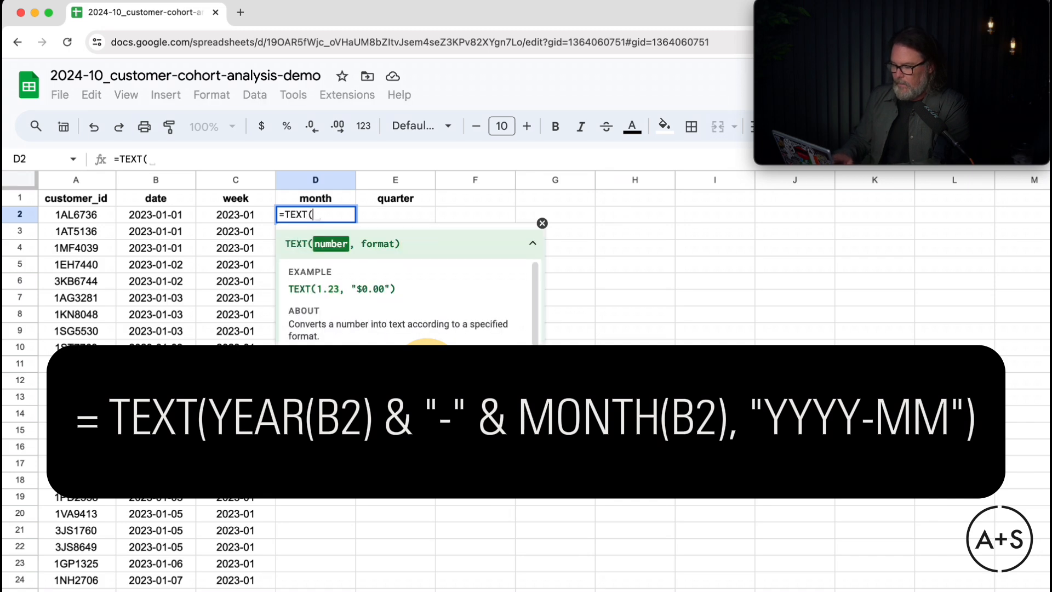
type("YEAR(")
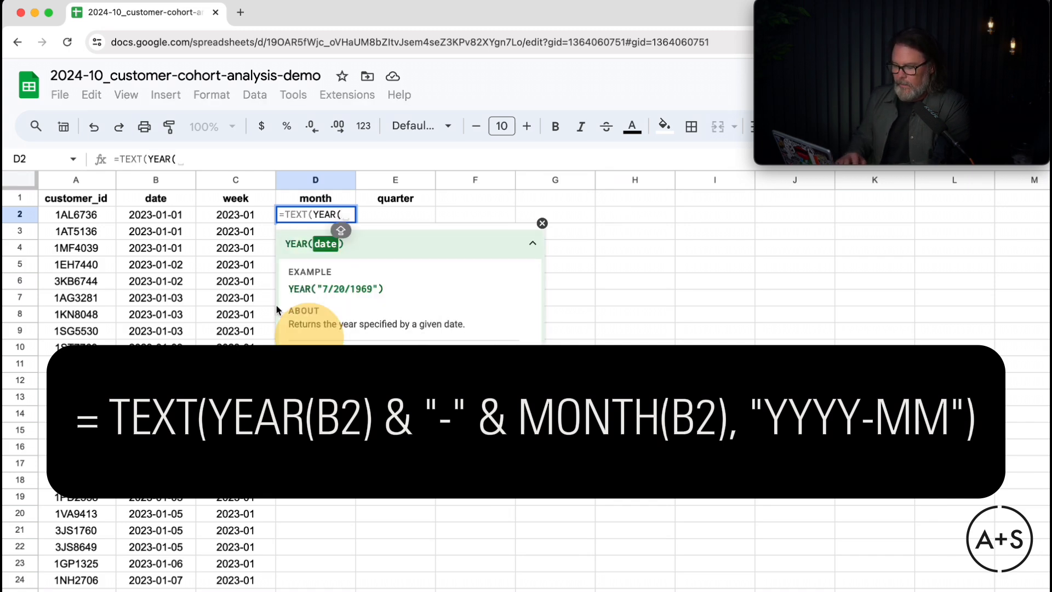
left_click(167, 214)
type(") ")
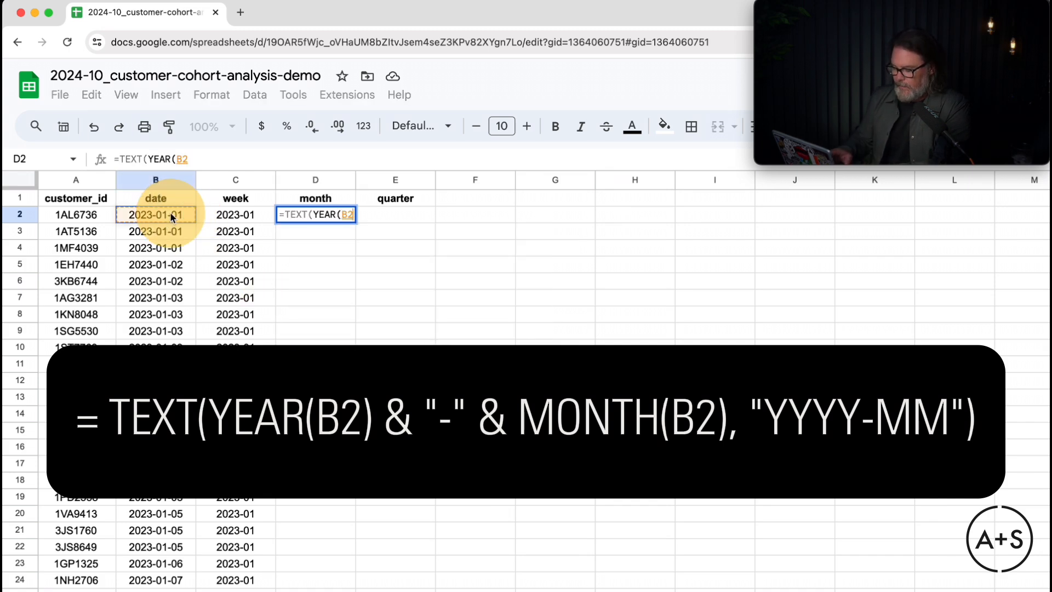
type("& ")
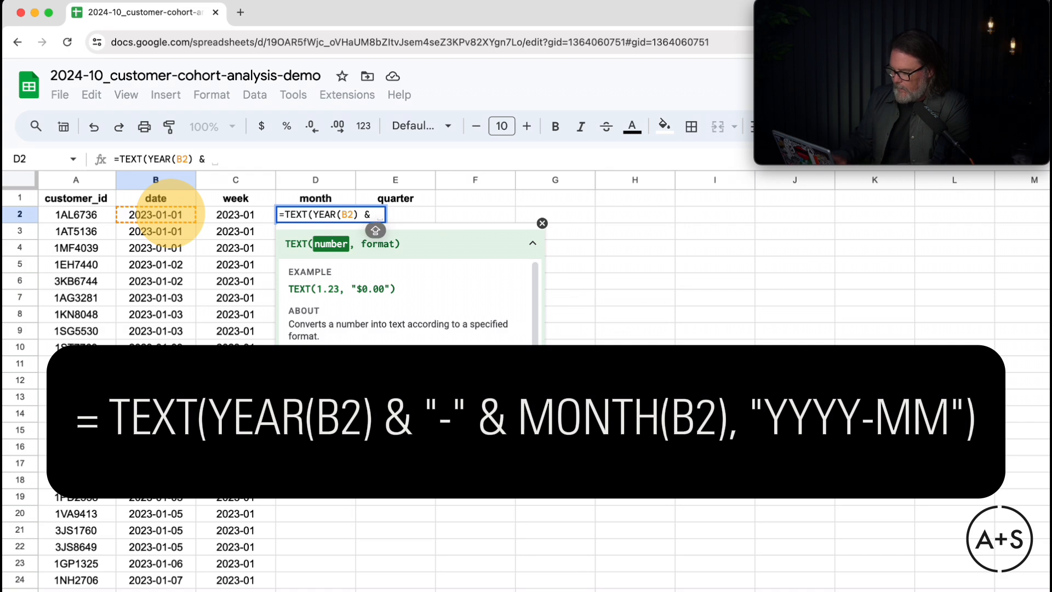
type("\"-\" &")
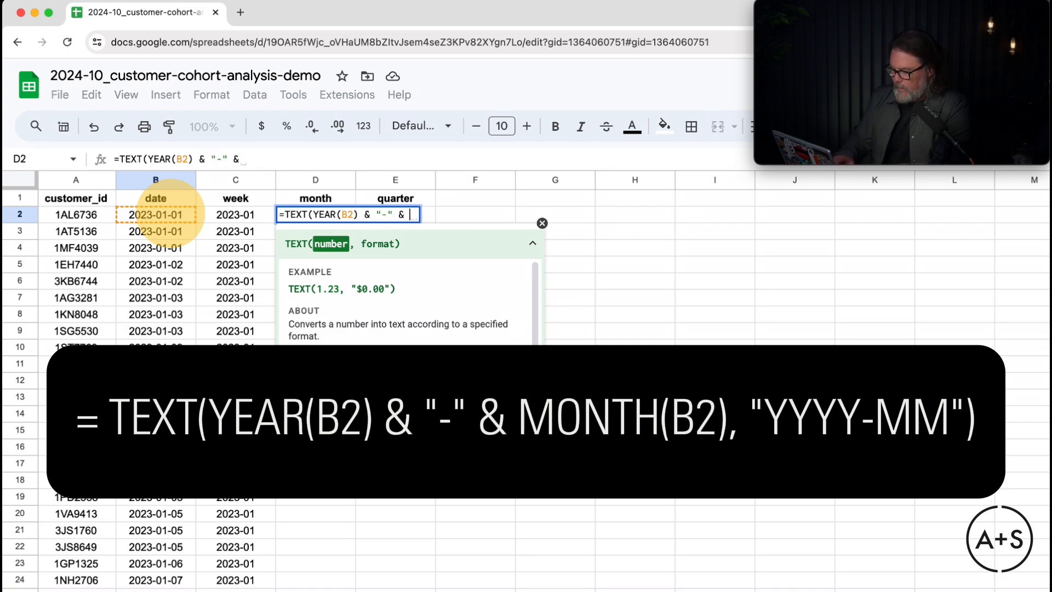
key("Caps_Lock")
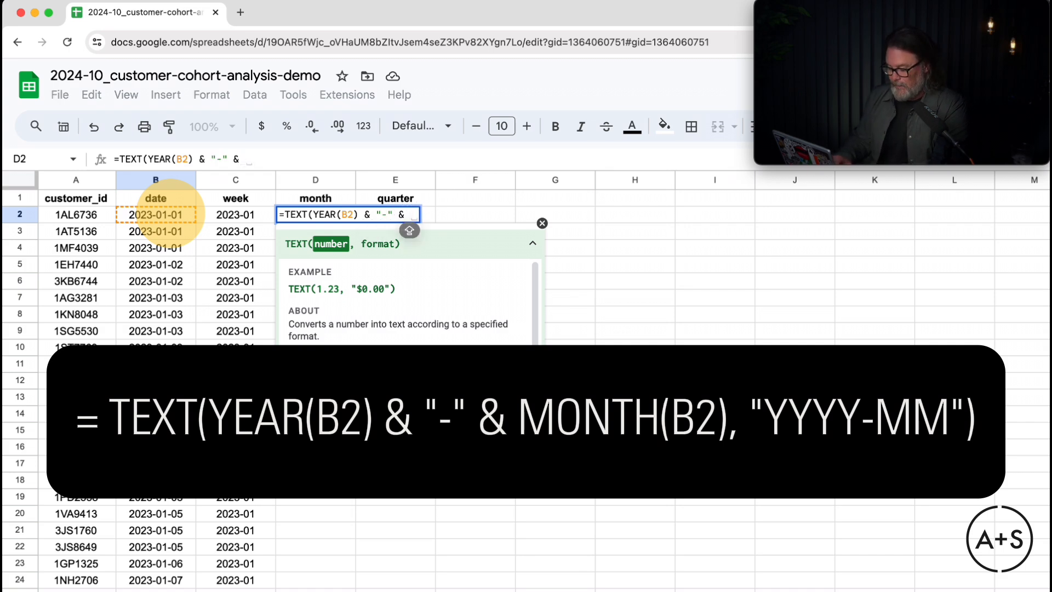
type("MONTH(")
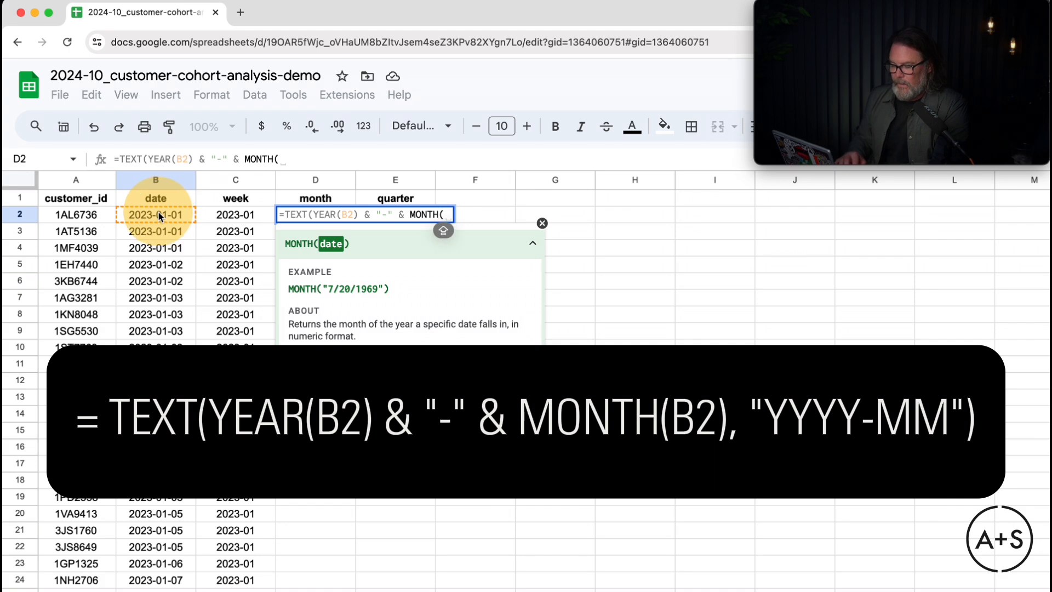
type("B2)")
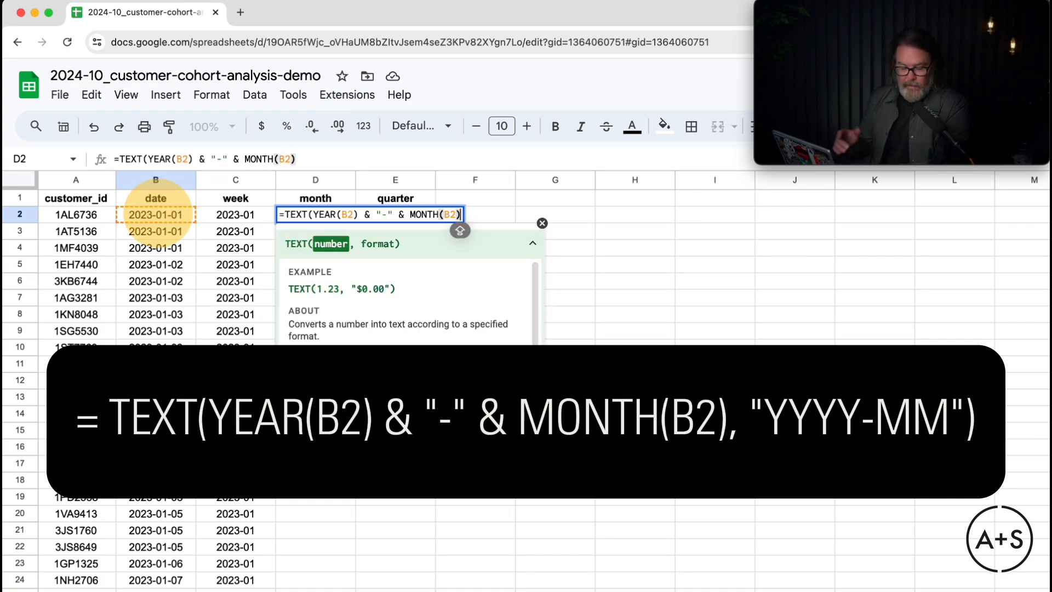
type(", ")
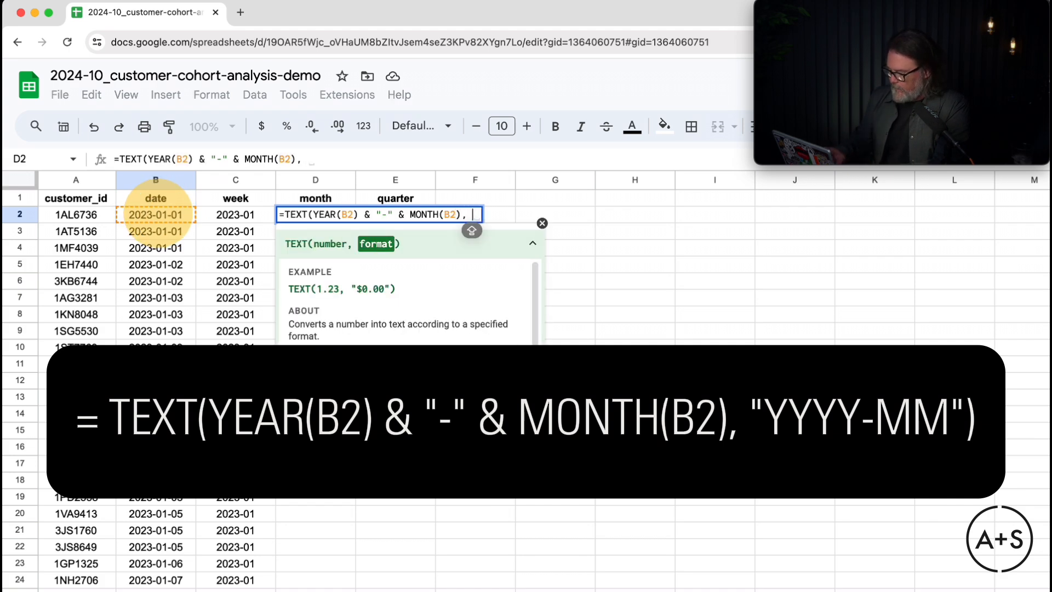
type("\"YYYY")
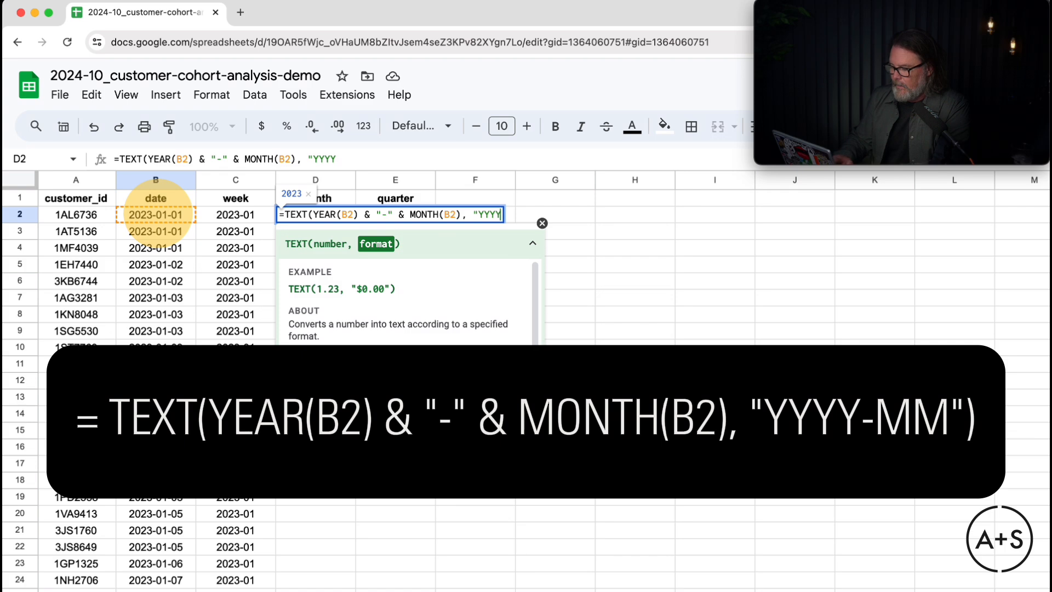
type("-MM\"")
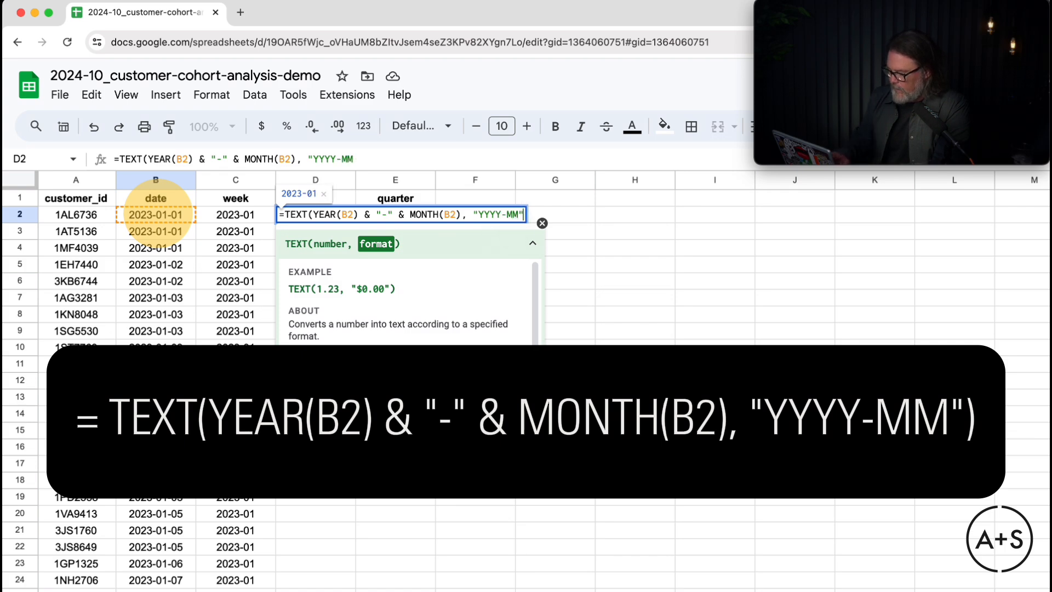
type(")")
key("Return")
left_click(307, 215)
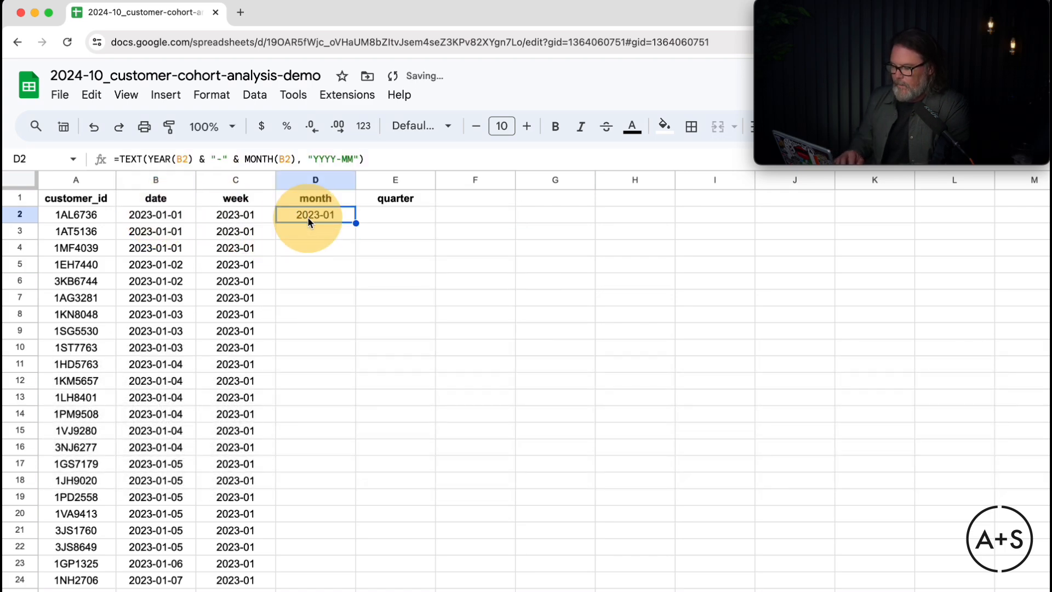
double_click(355, 223)
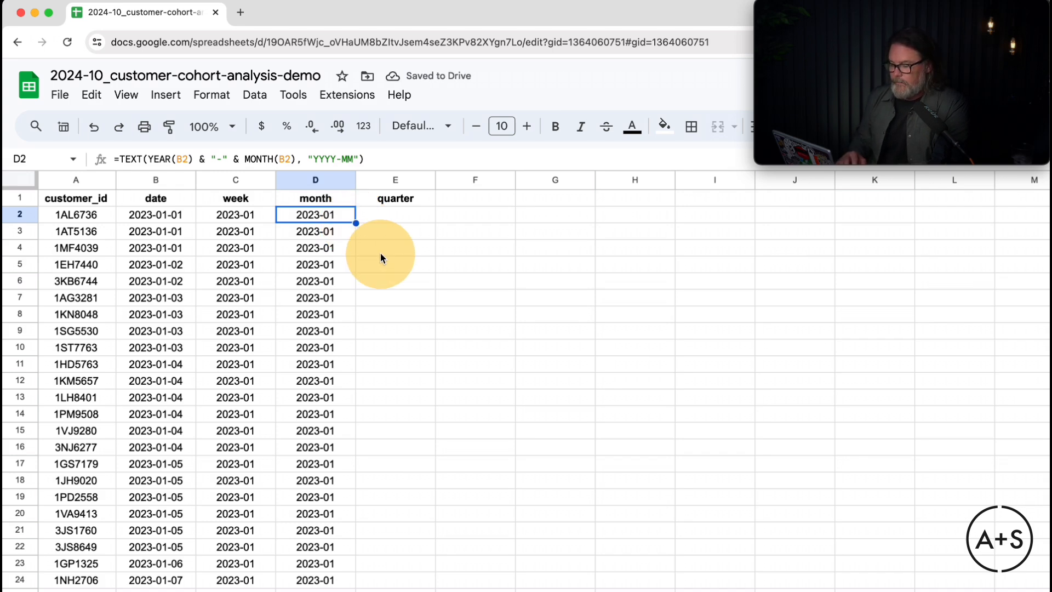
Enter the quarter formula =YEAR(B2) & "-Q" & MONTH(B2)/3 in cell E2
left_click(404, 214)
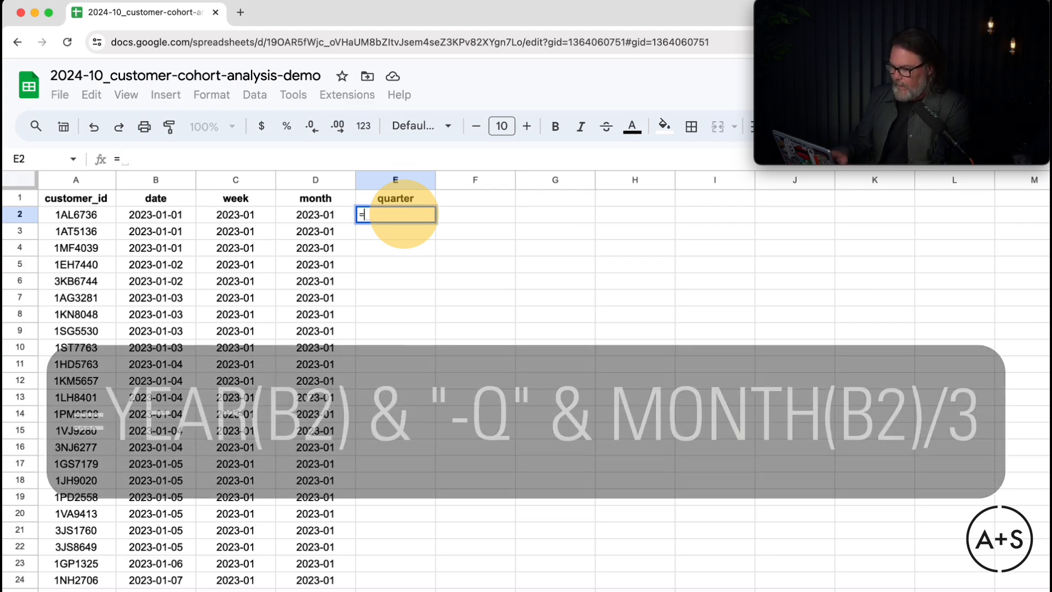
type("=YEAR(")
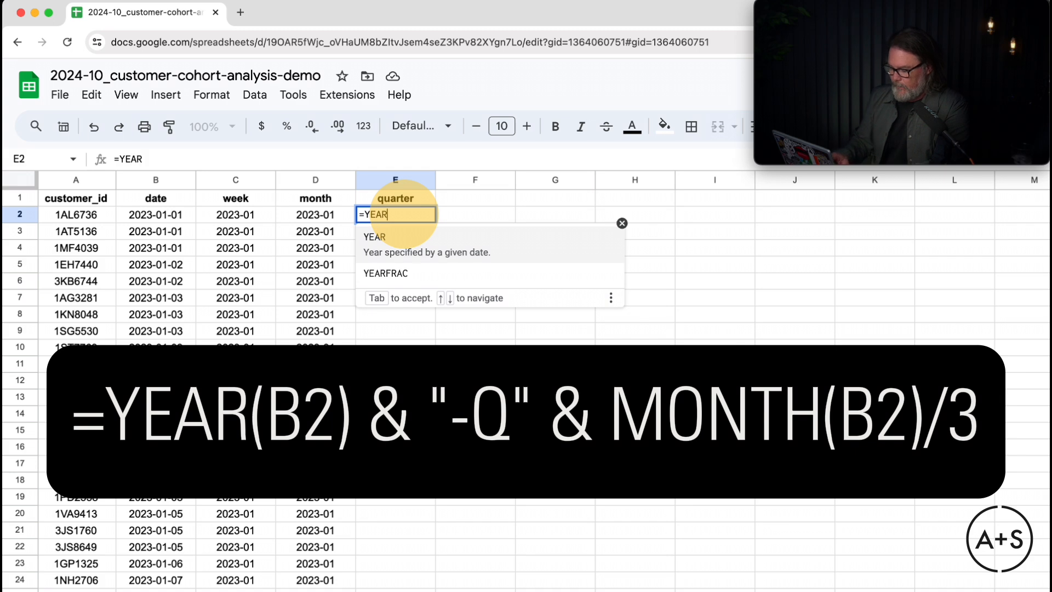
left_click(152, 213)
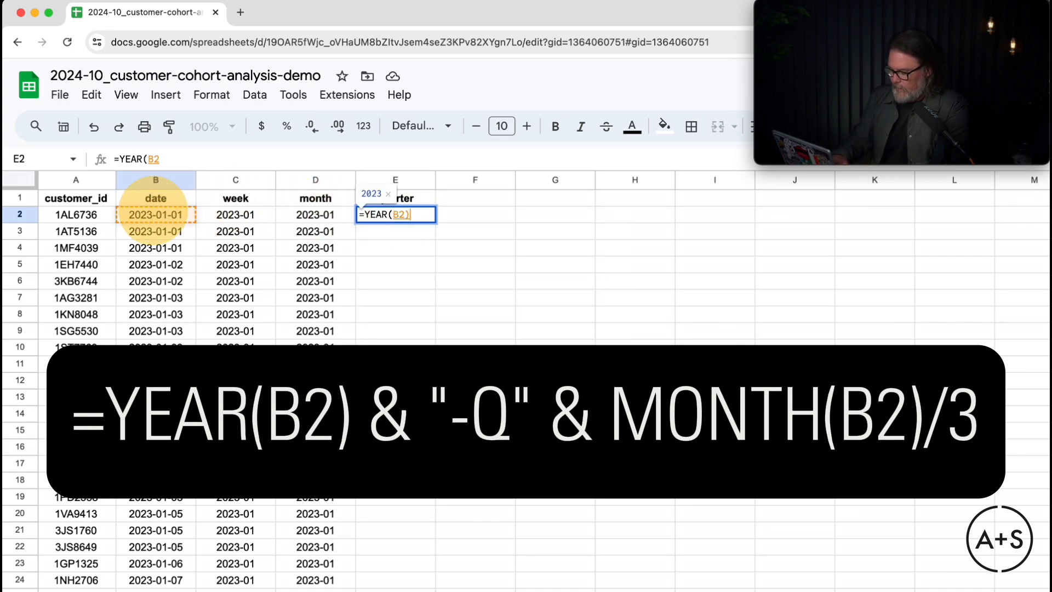
type(") & \"")
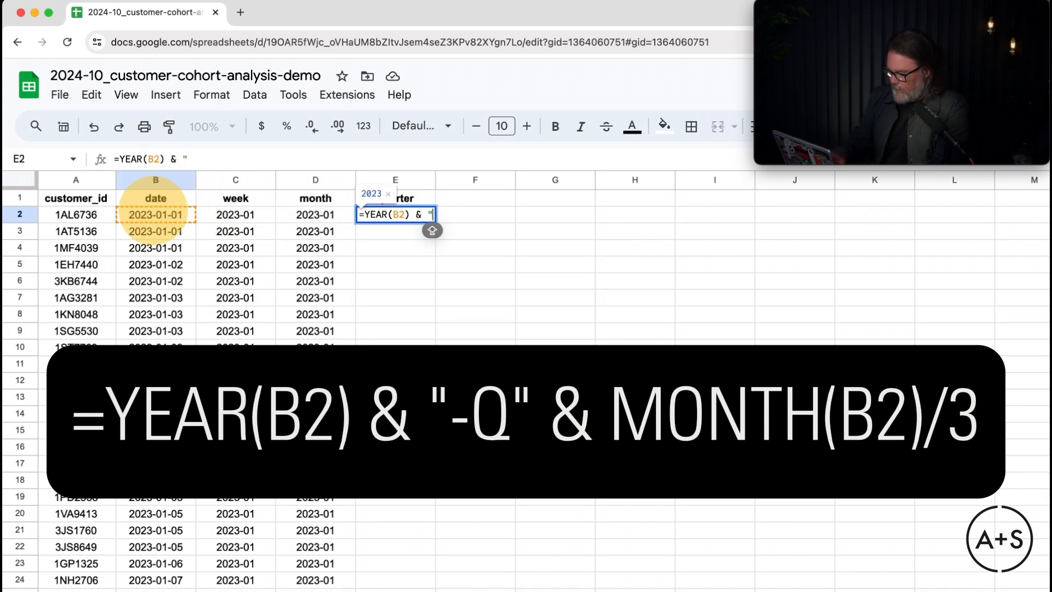
type("-Q\"")
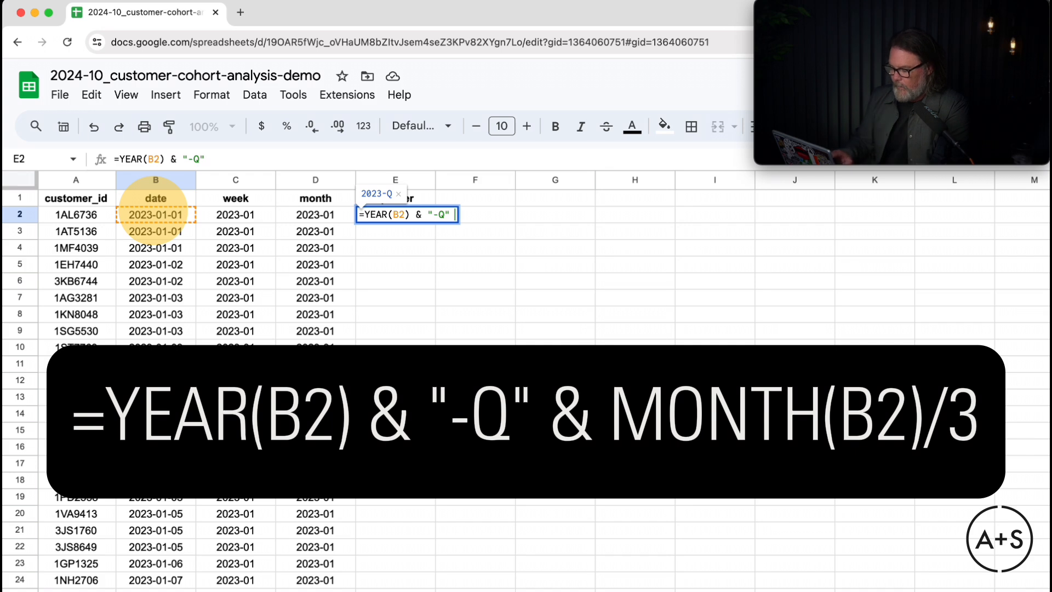
key("Caps_Lock")
type("& ")
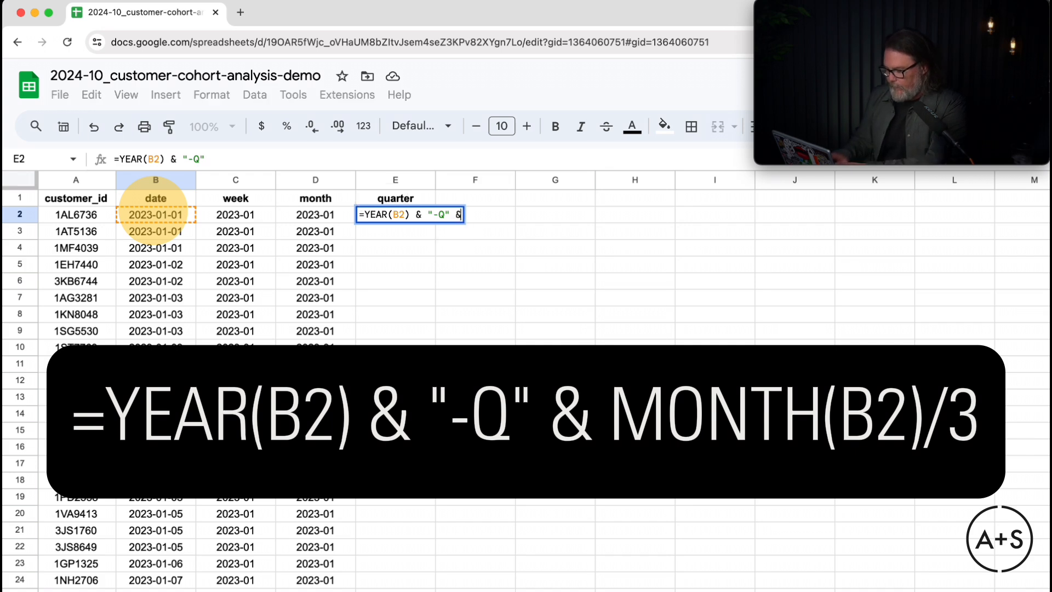
type("MONTH(")
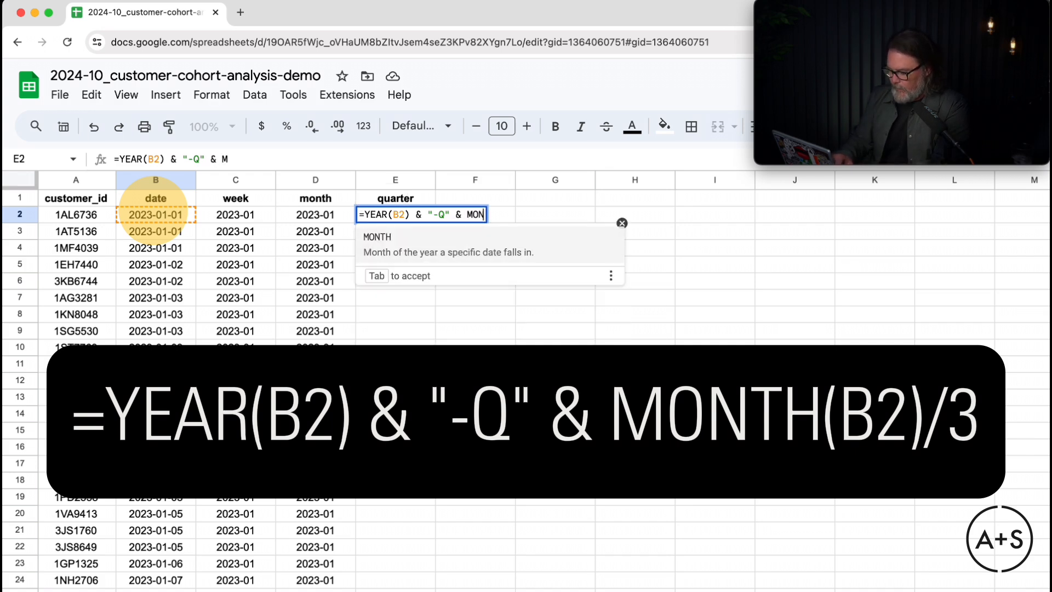
left_click(168, 214)
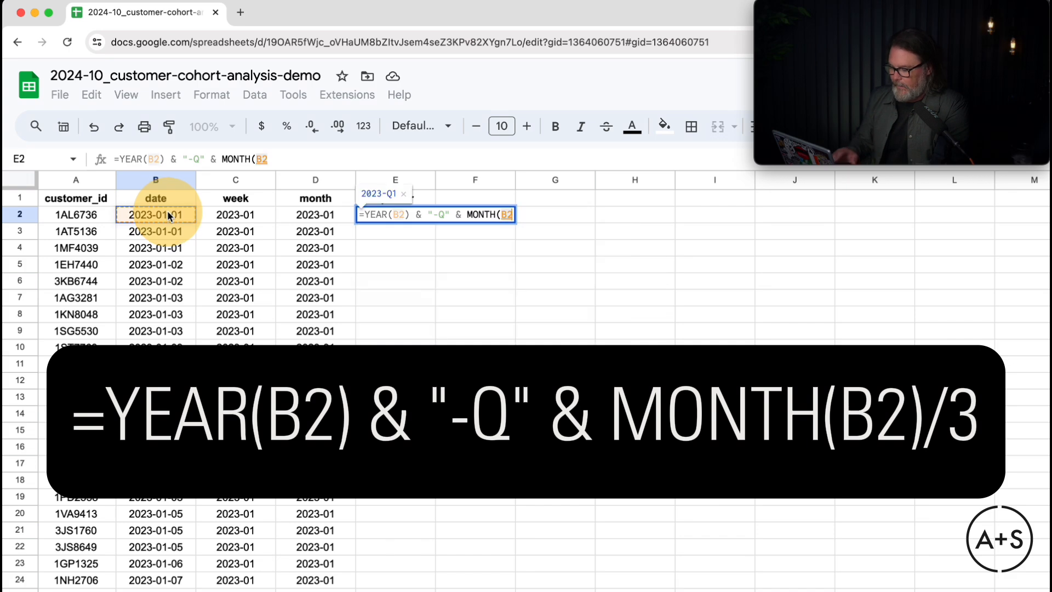
type(")/3")
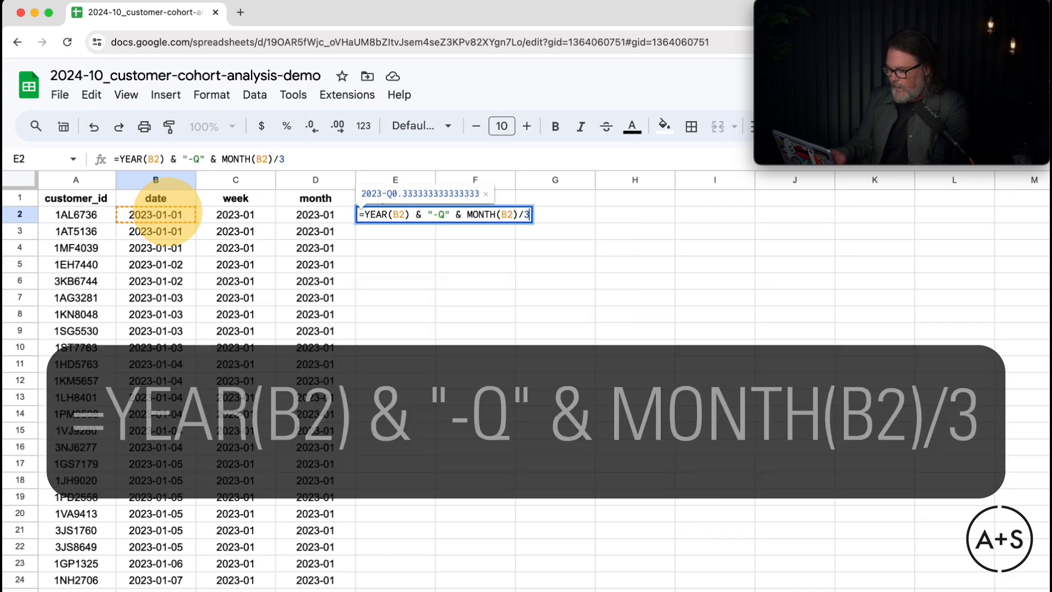
key("Return")
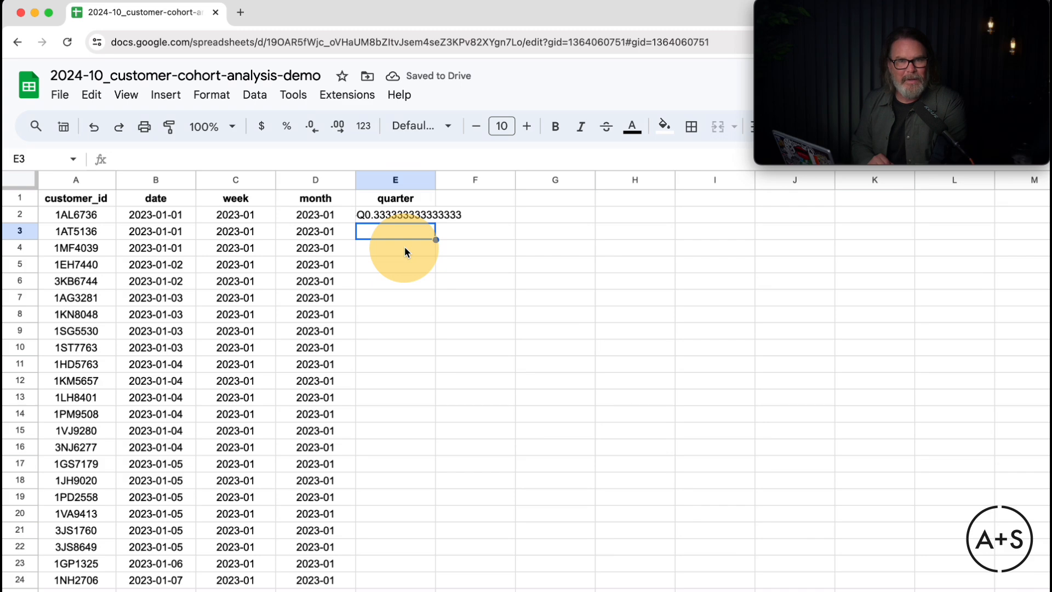
Change the quarter formula in E2 to =YEAR(B2) & "-Q" & CEILING(MONTH(B2)/3,1) and copy it down the rest of column E
left_click(393, 218)
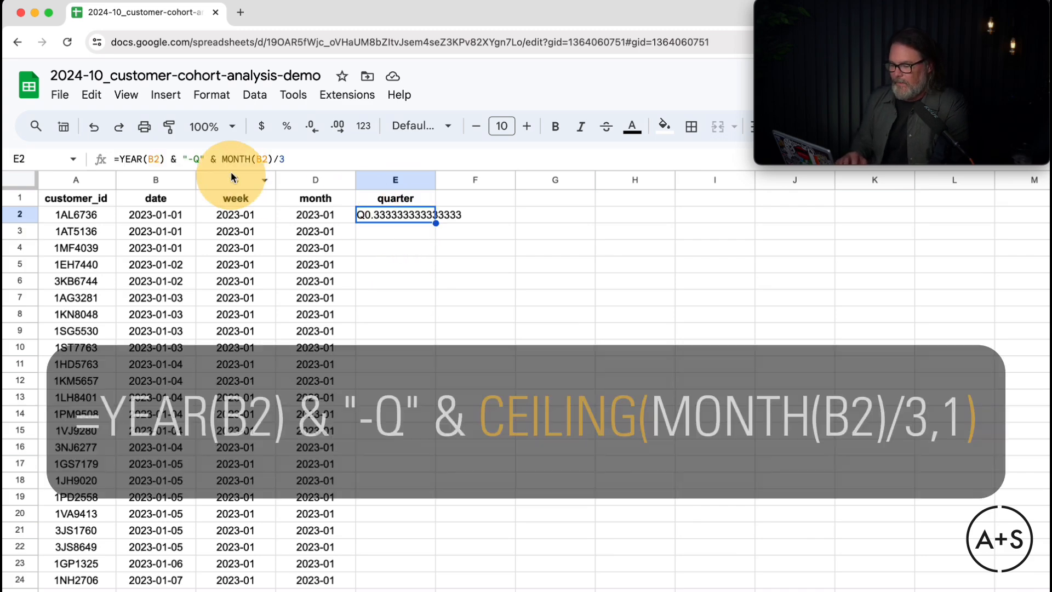
left_click(224, 159)
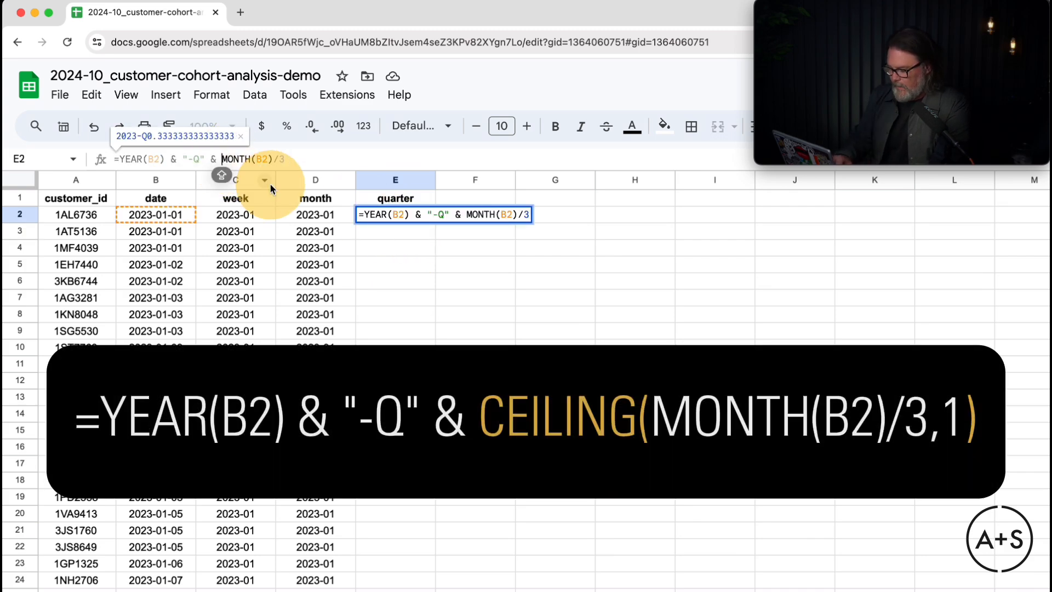
type("CE")
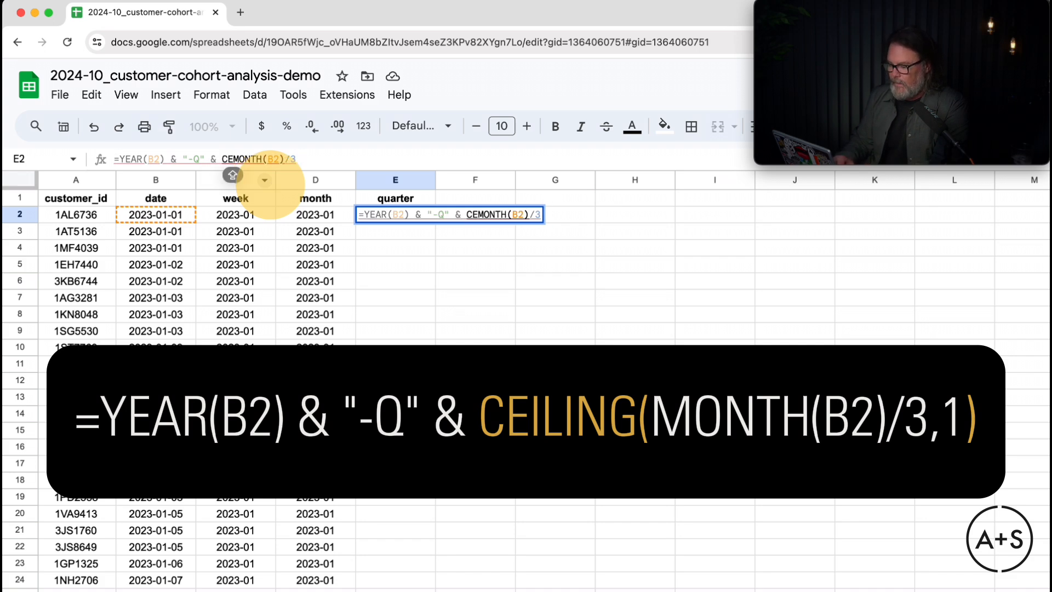
type("ILING(MONTH(B2)/3")
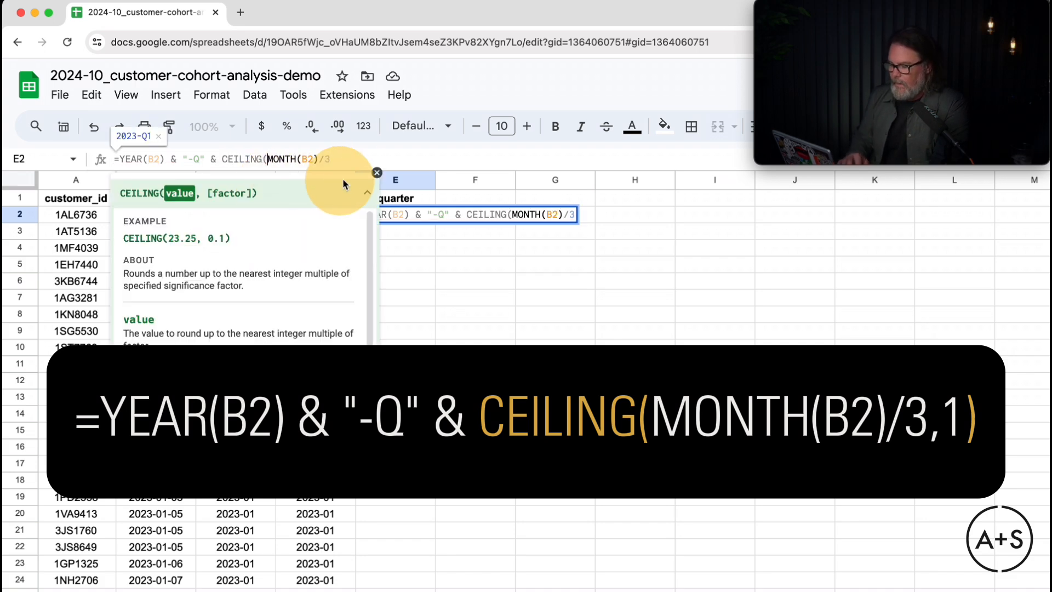
type(",")
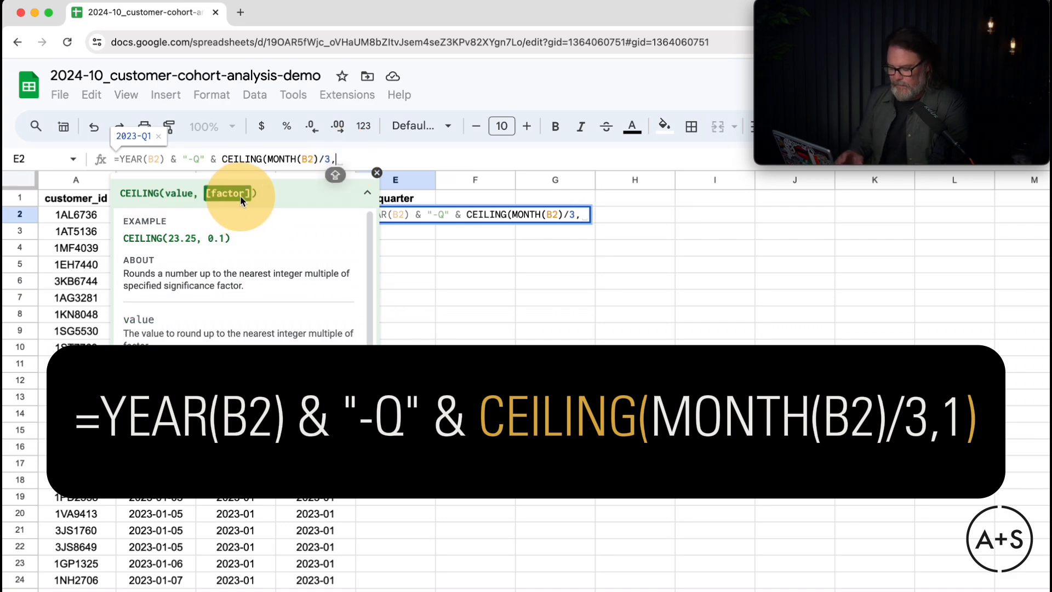
type("1)")
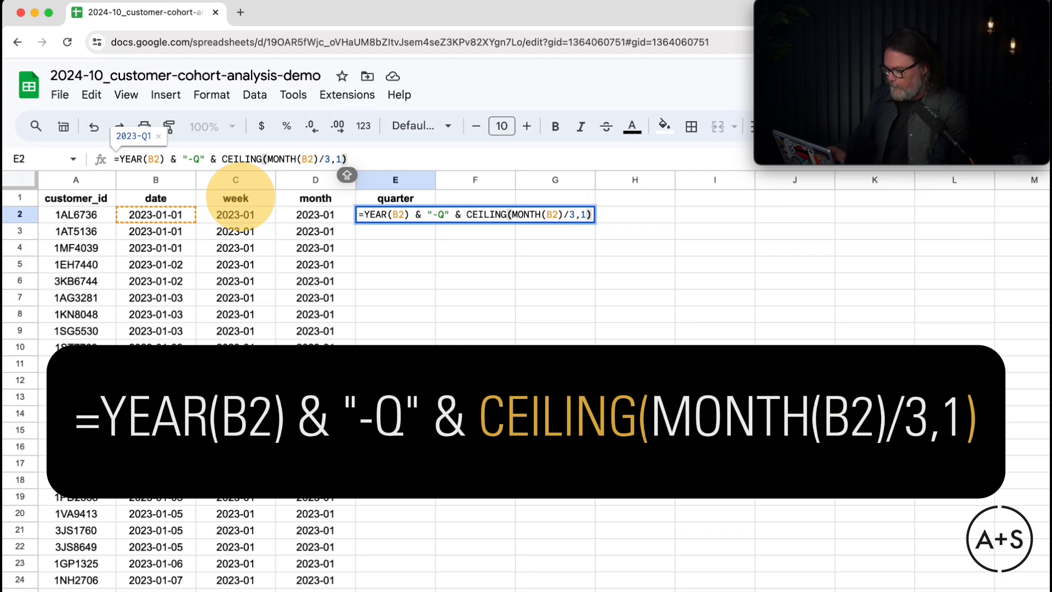
key("Return")
left_click(420, 217)
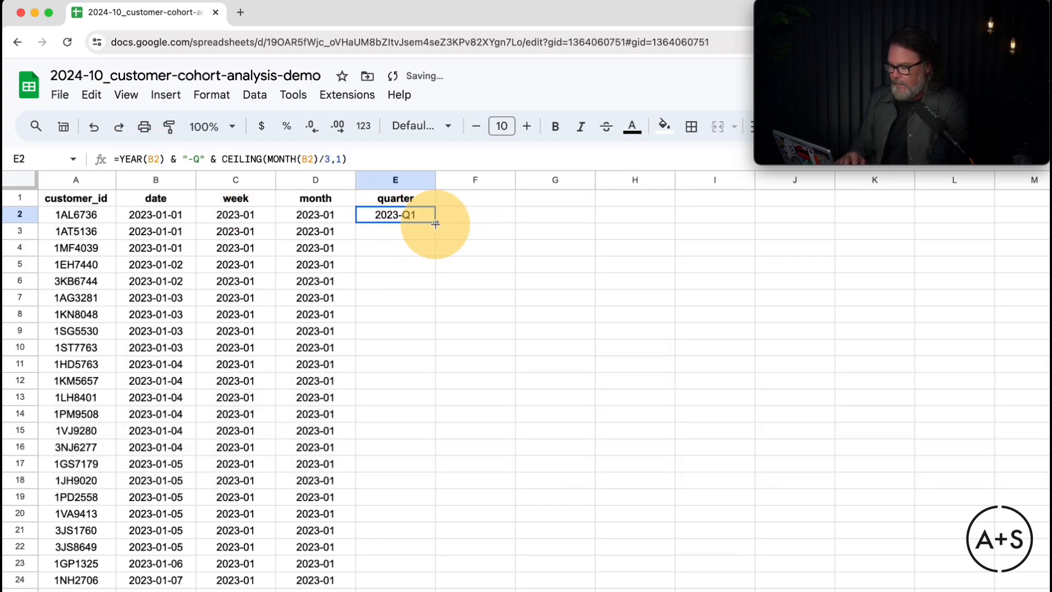
double_click(435, 224)
Review the quarter values down column E against the months and dates, and return to the top of the sheet
scroll(406, 243, "down", 15)
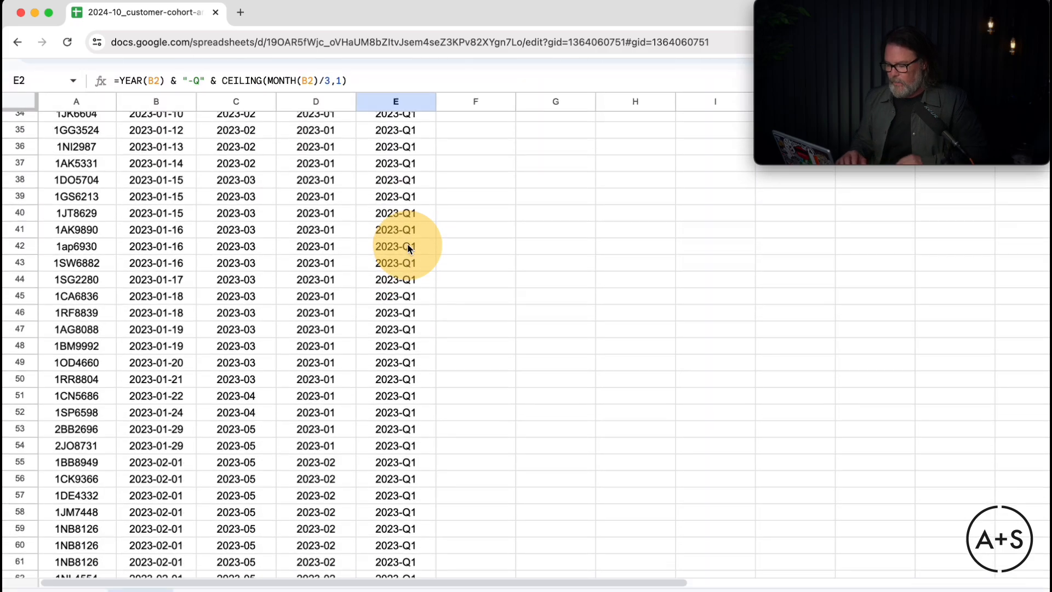
scroll(408, 248, "down", 20)
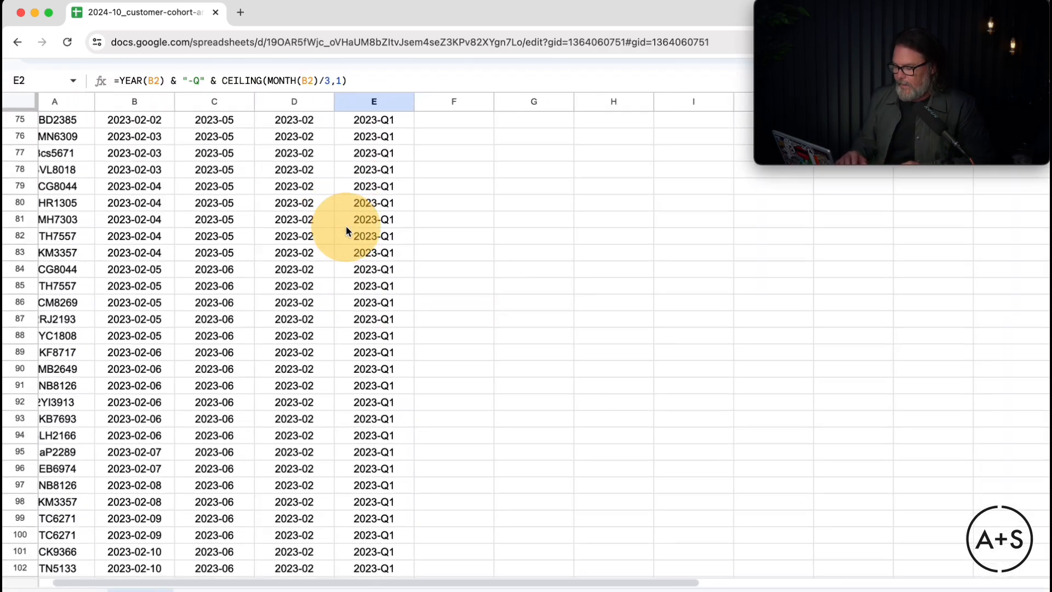
scroll(347, 226, "right", 1)
scroll(328, 335, "down", 20)
scroll(328, 336, "left", 1)
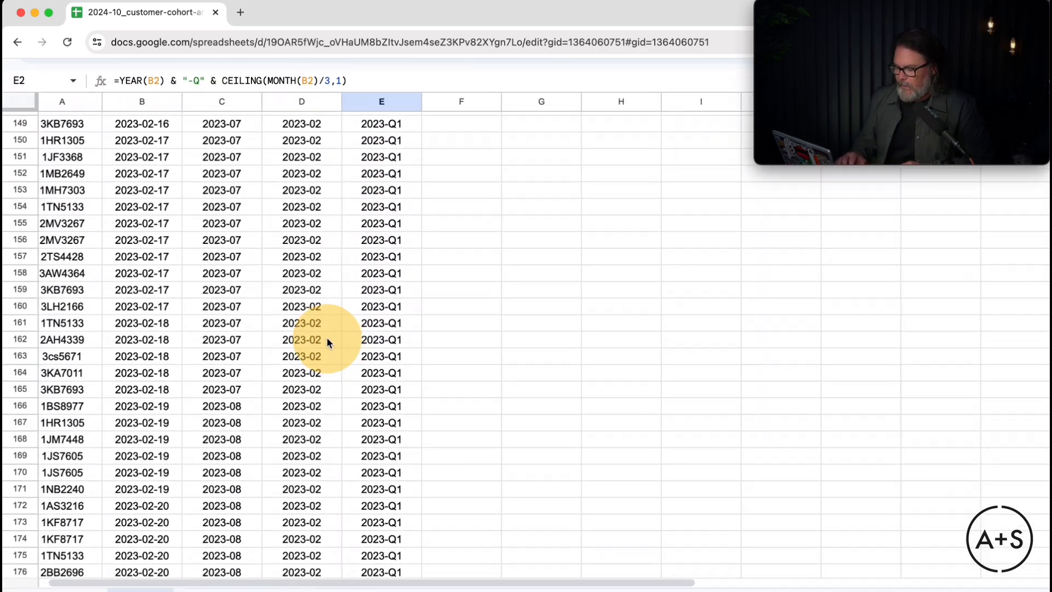
scroll(328, 341, "down", 20)
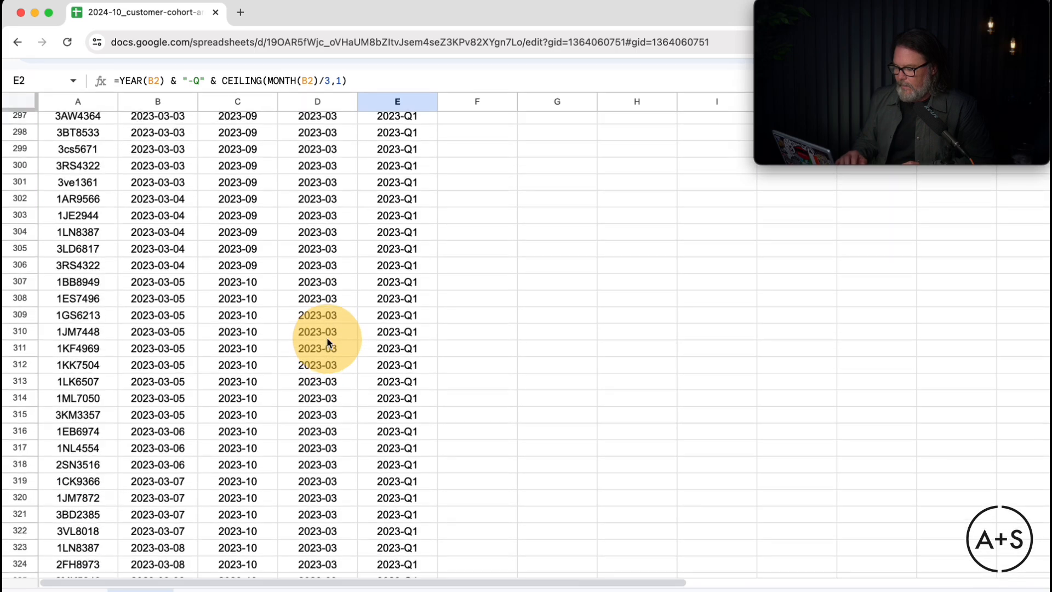
scroll(327, 343, "right", 1)
scroll(326, 340, "down", 20)
scroll(327, 341, "left", 1)
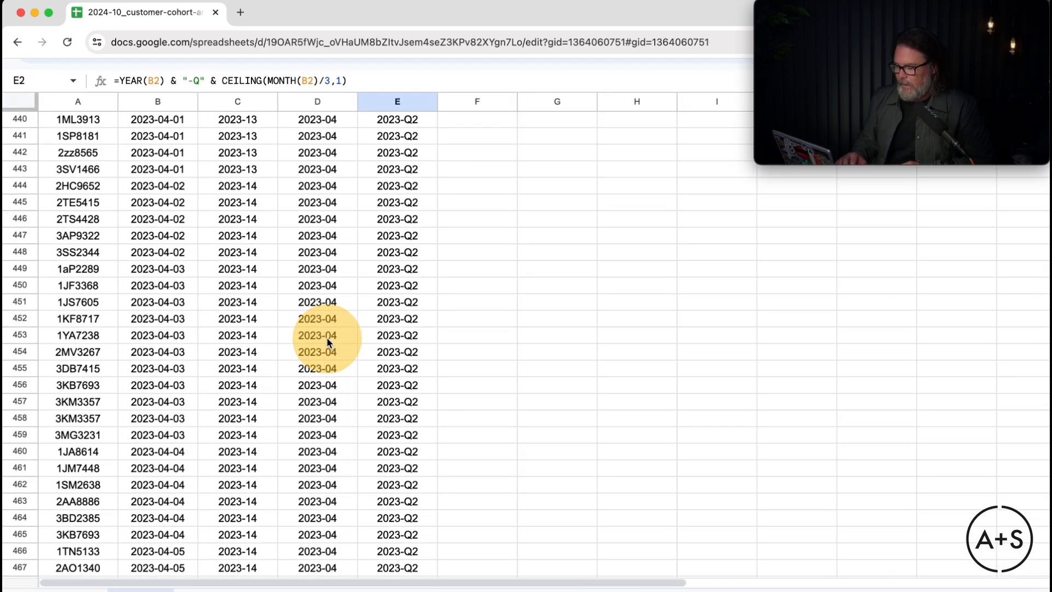
left_click(420, 216)
key("super+Up")
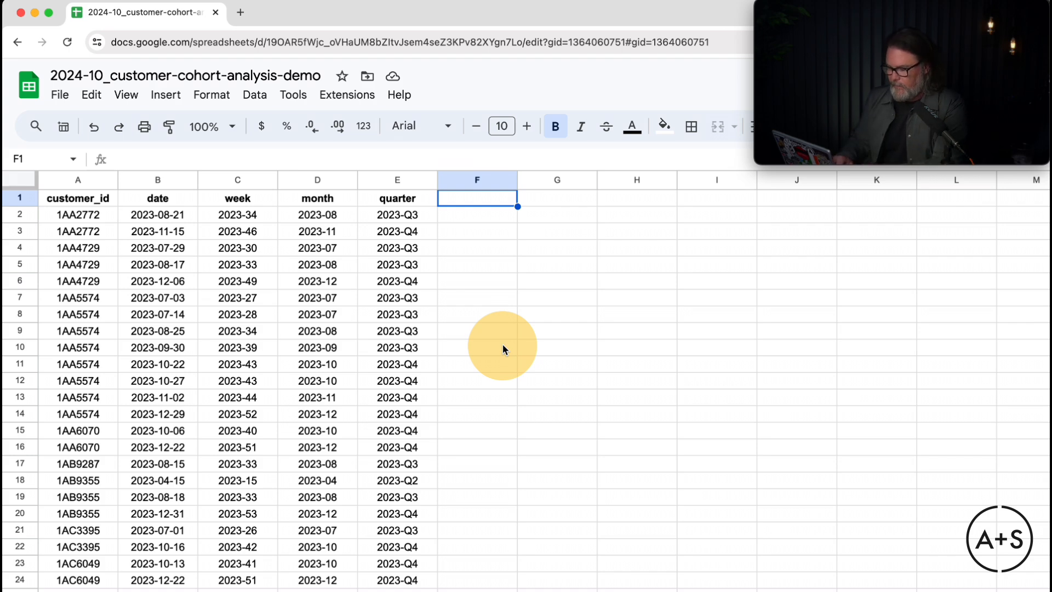
Add the column header a.date in cell F1
type("A")
key("BackSpace")
type("a")
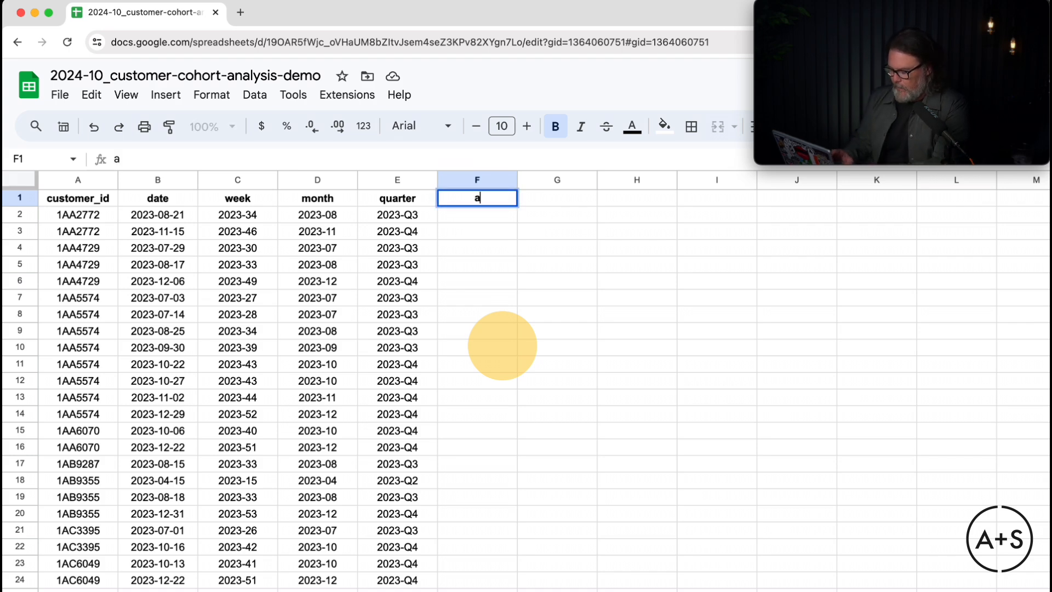
type(".date")
key("Return")
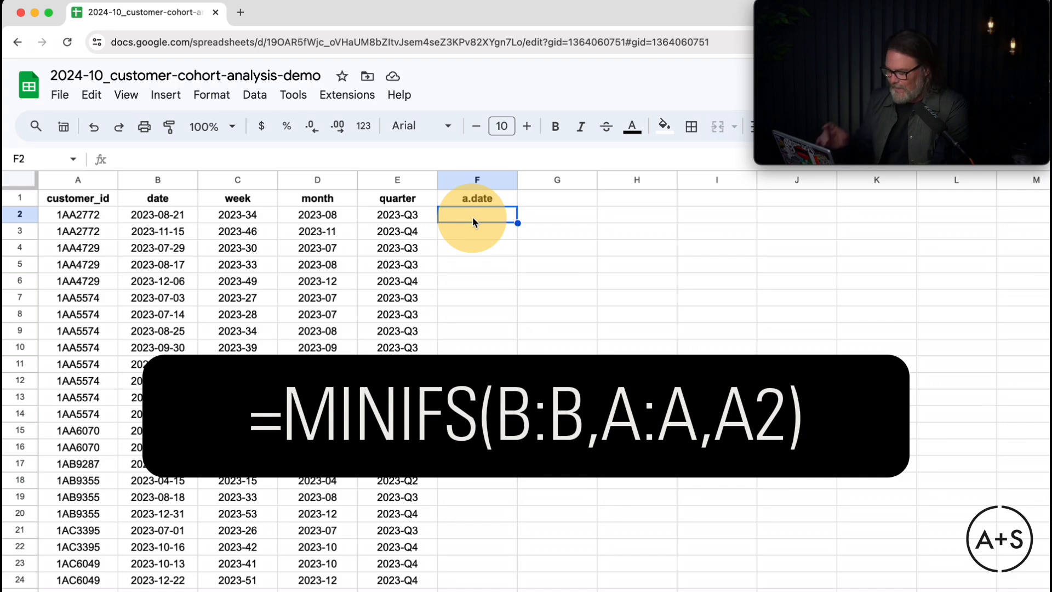
Enter =minifs(B:B,A:A,A2) in F2 to find each customer's earliest date and copy it down the a.date column
type("=")
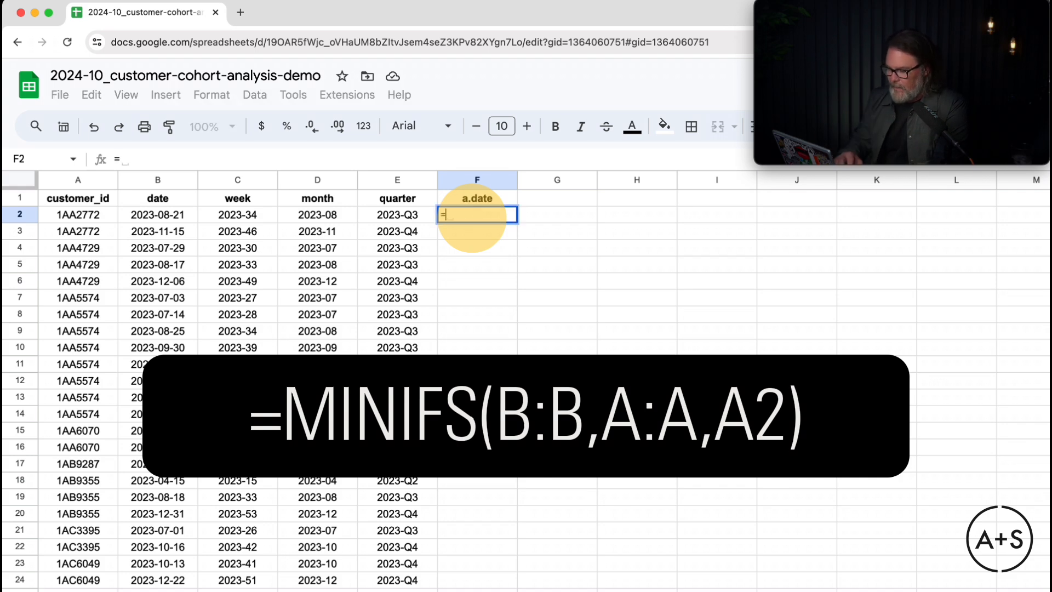
type("mini")
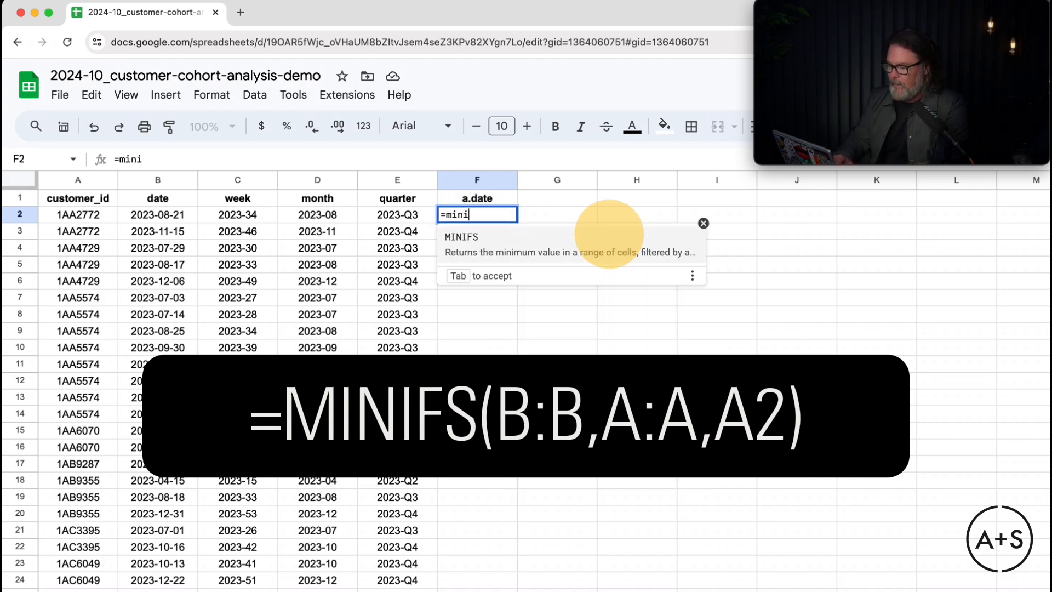
type("fs(")
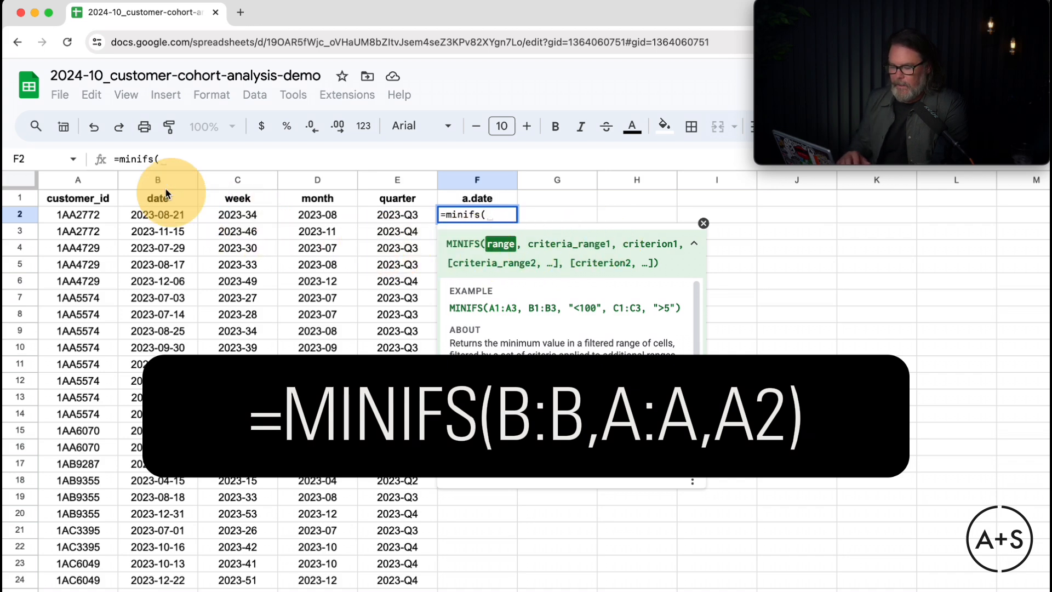
left_click(152, 179)
type(",")
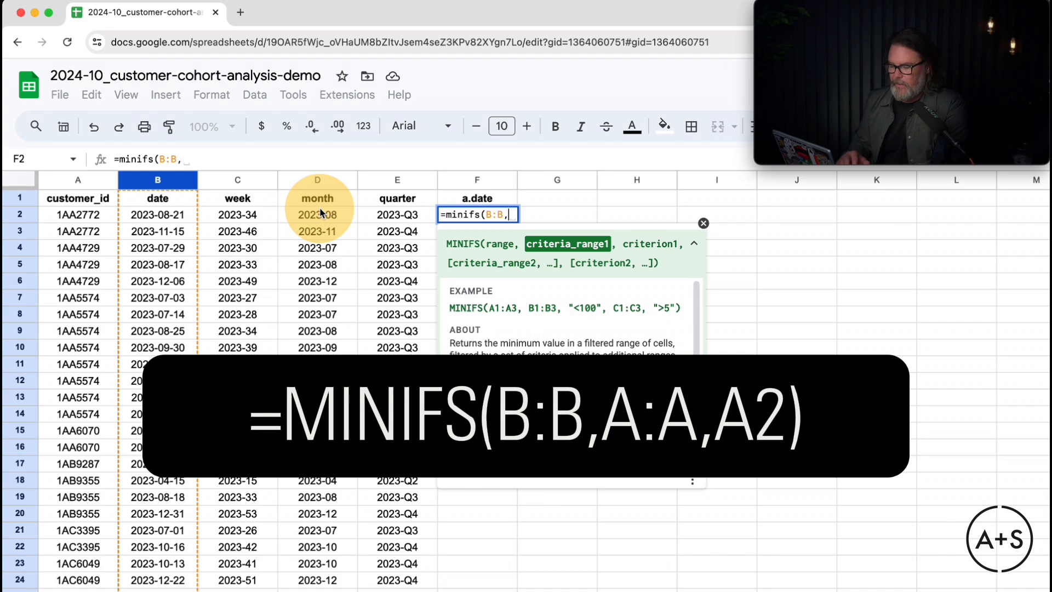
left_click(85, 181)
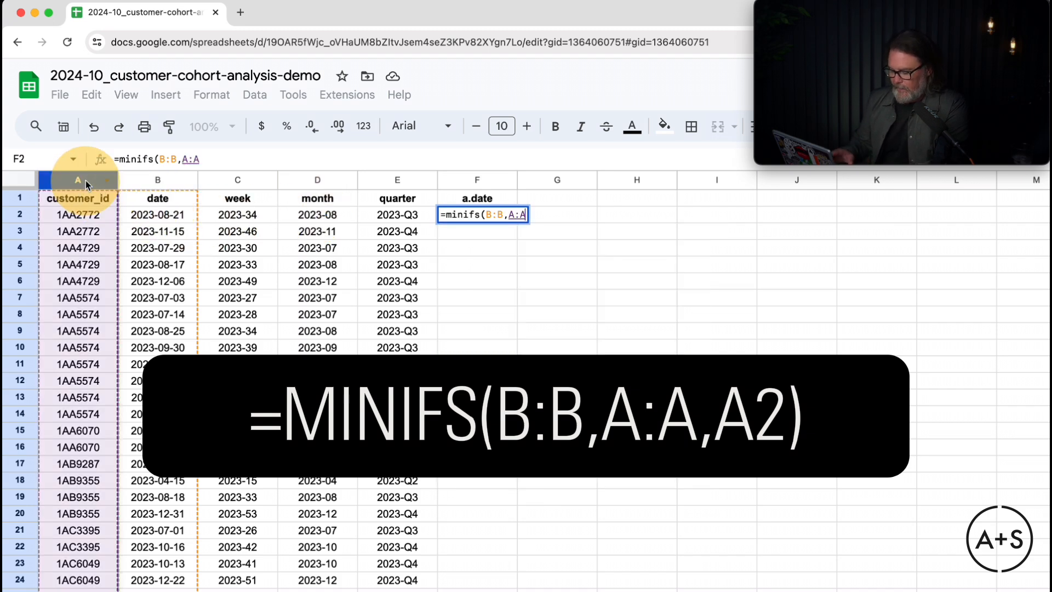
type(",")
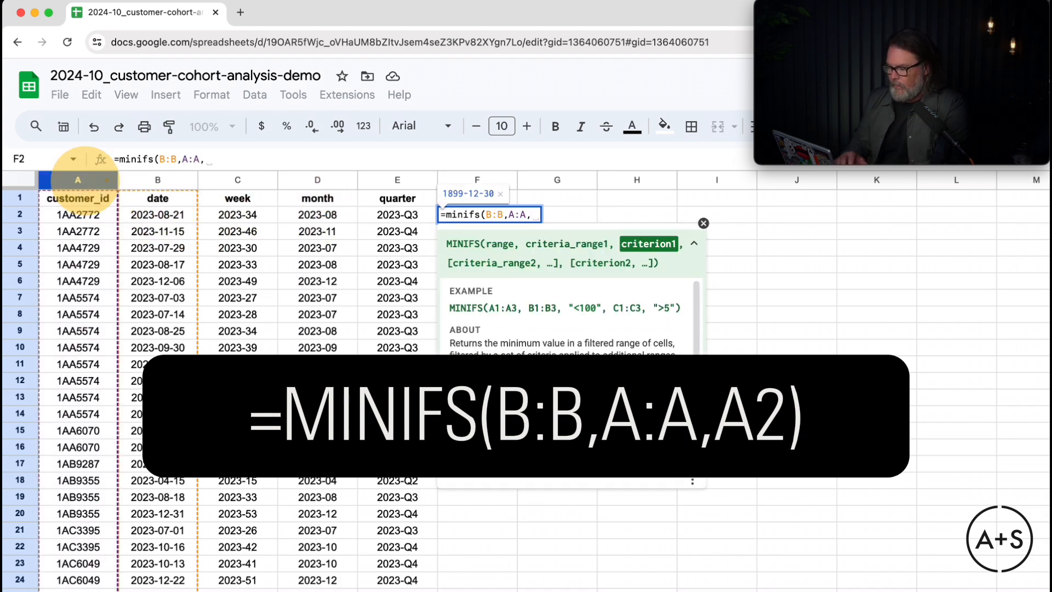
left_click(105, 215)
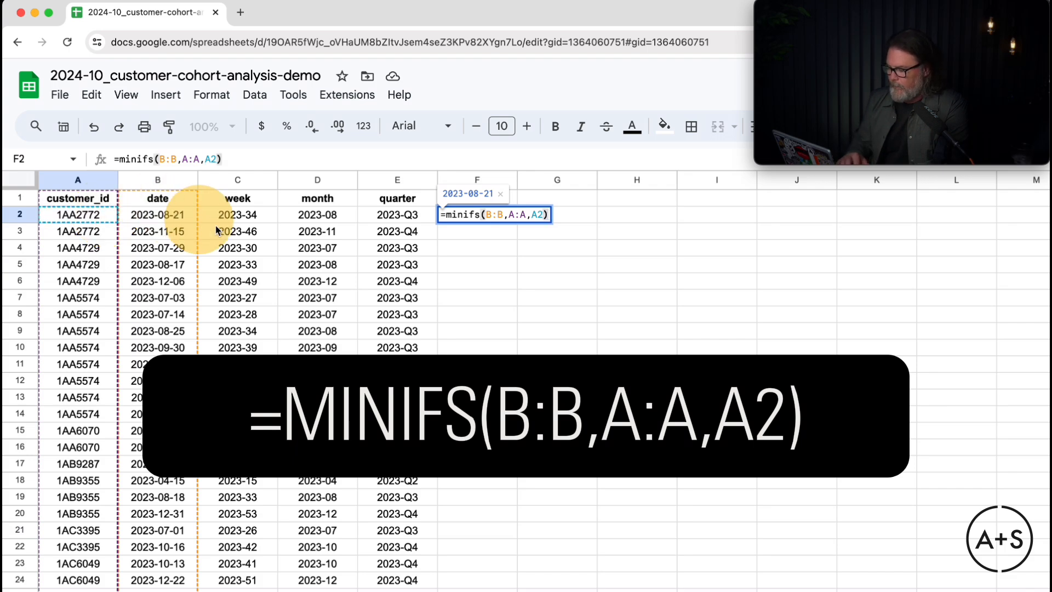
key("Return")
left_click(508, 217)
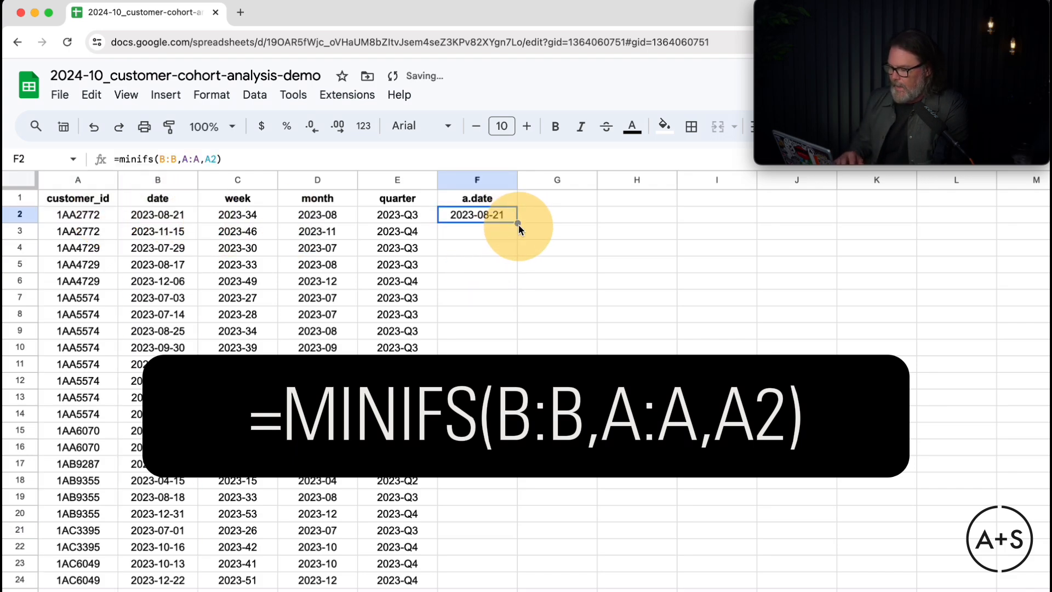
double_click(517, 223)
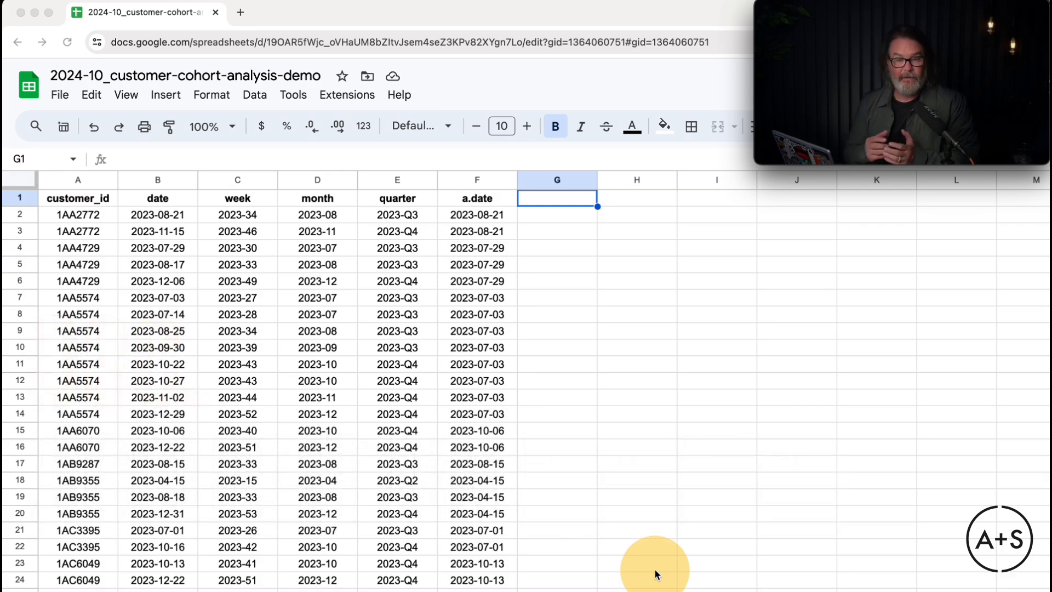
Add the headers a.week, a.month and a.quarter in cells G1, H1 and I1
left_click(570, 203)
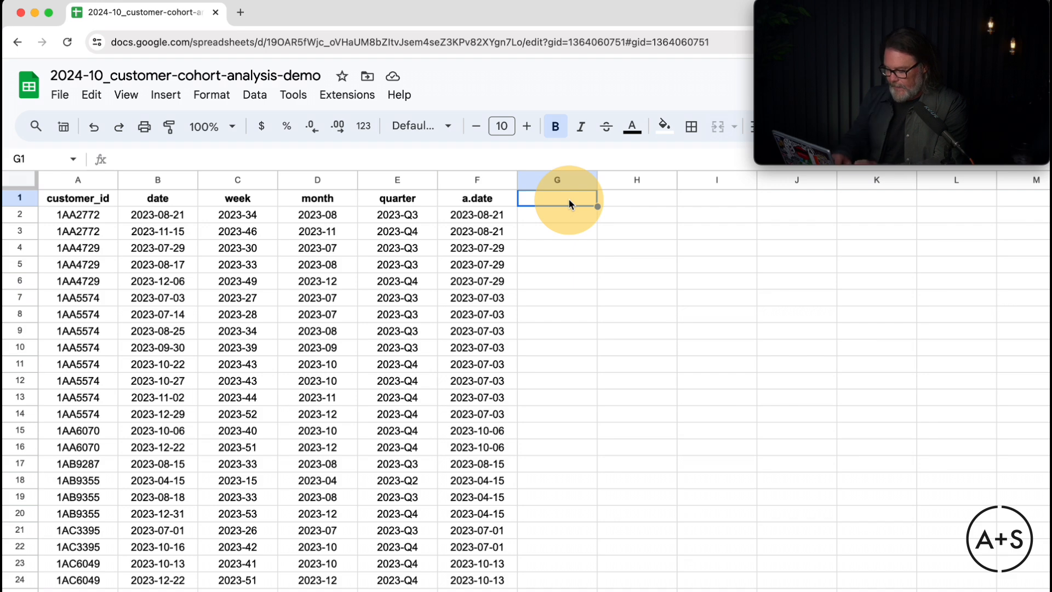
type("a.")
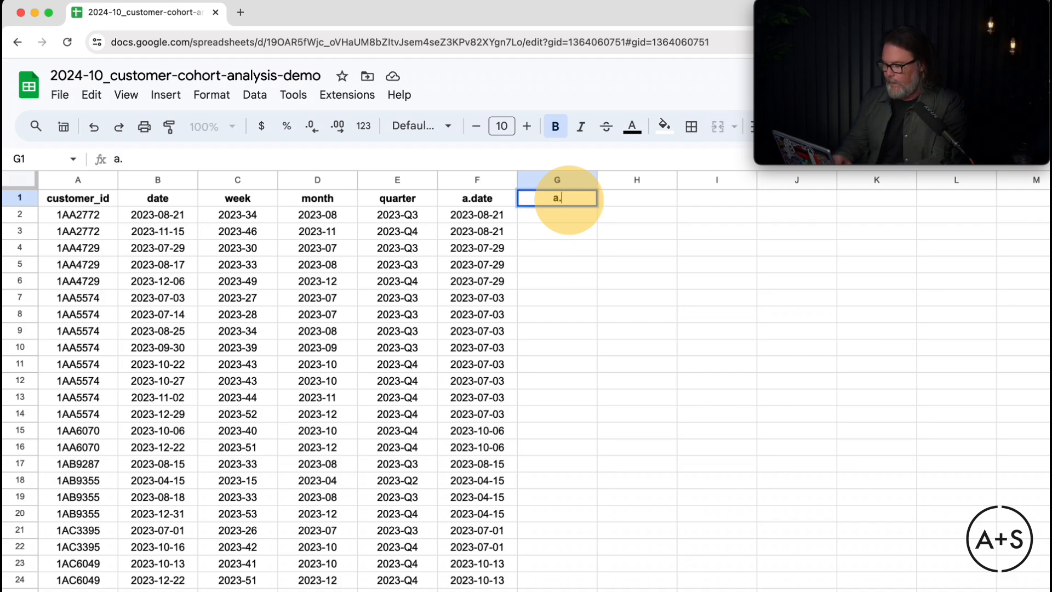
type("week")
key("Tab")
type("a.mo")
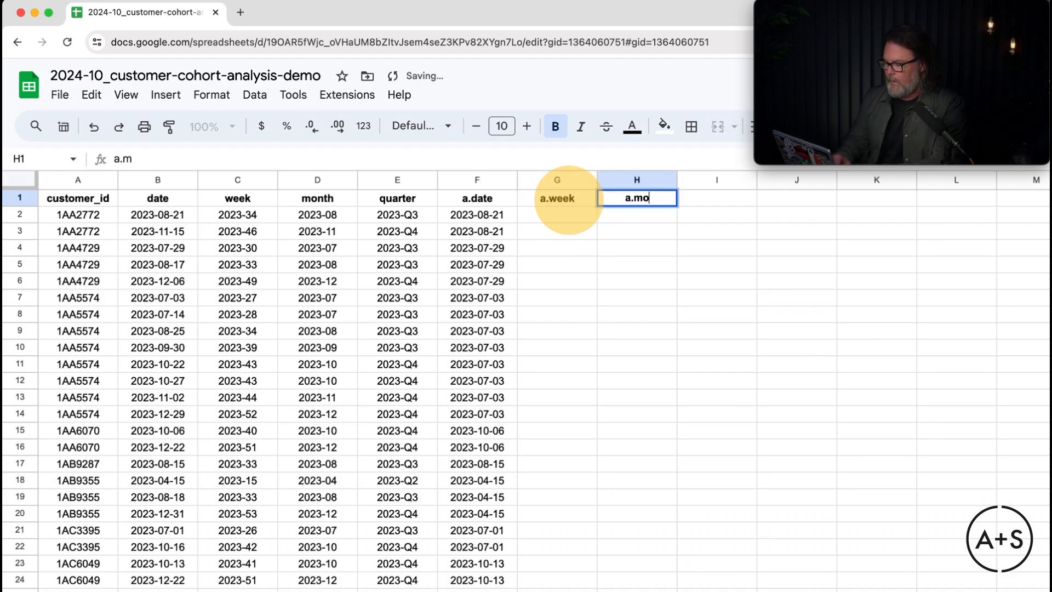
type("nth")
key("Tab")
type("a.quar")
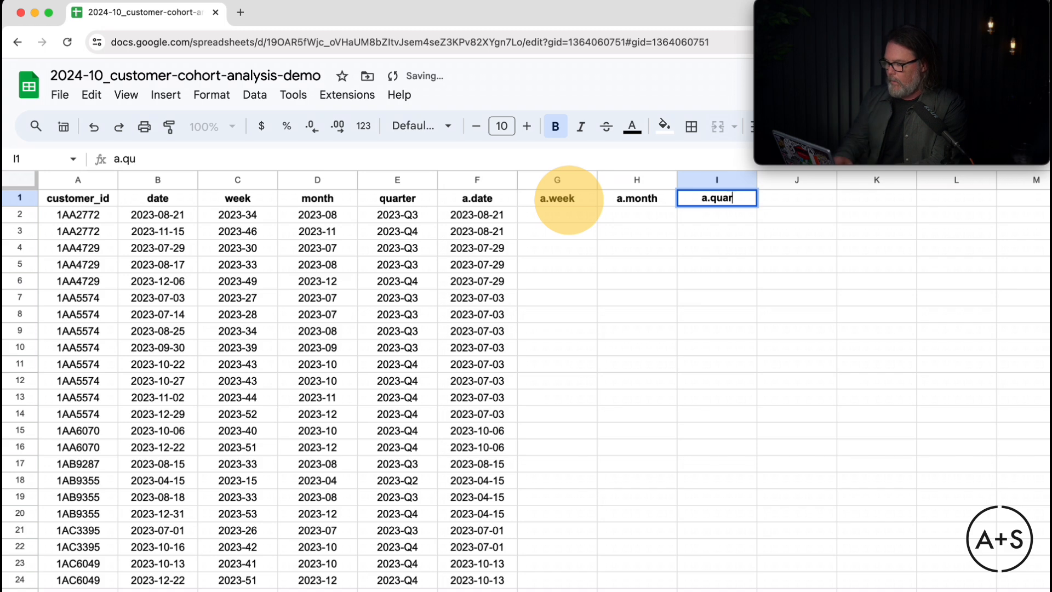
type("ter")
key("Return")
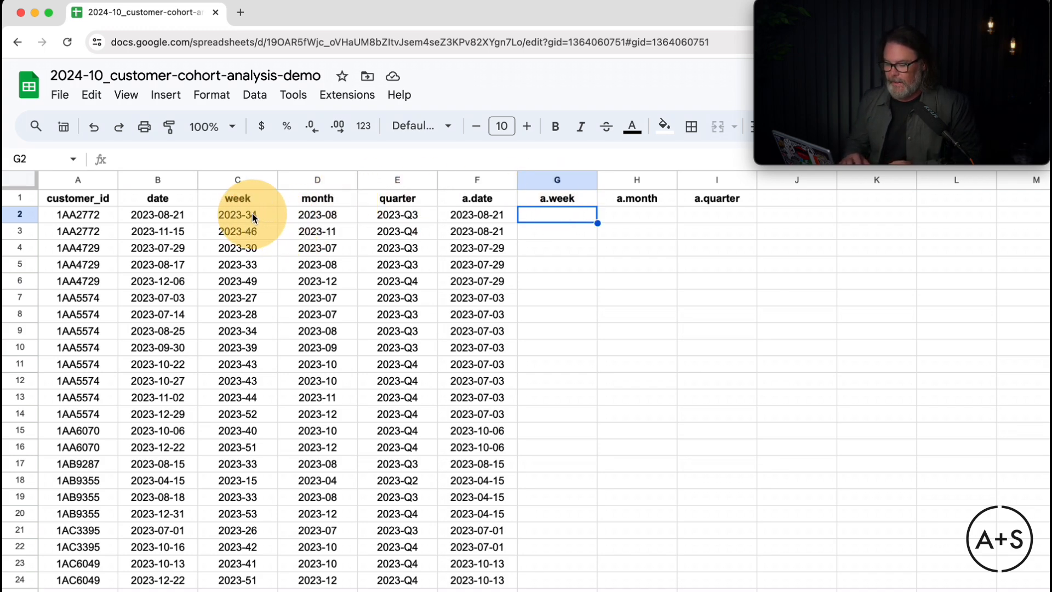
Copy the week, month and quarter formulas from C2:E2 into G2:I2 and check which date cell the G2 formula references
left_click_drag(252, 212, 394, 217)
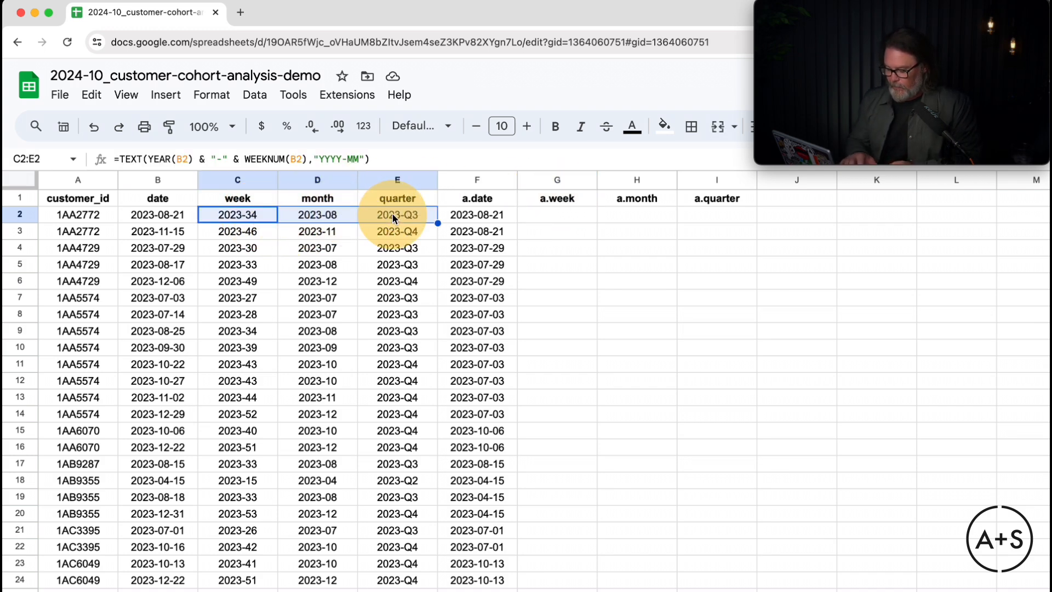
key("super+c")
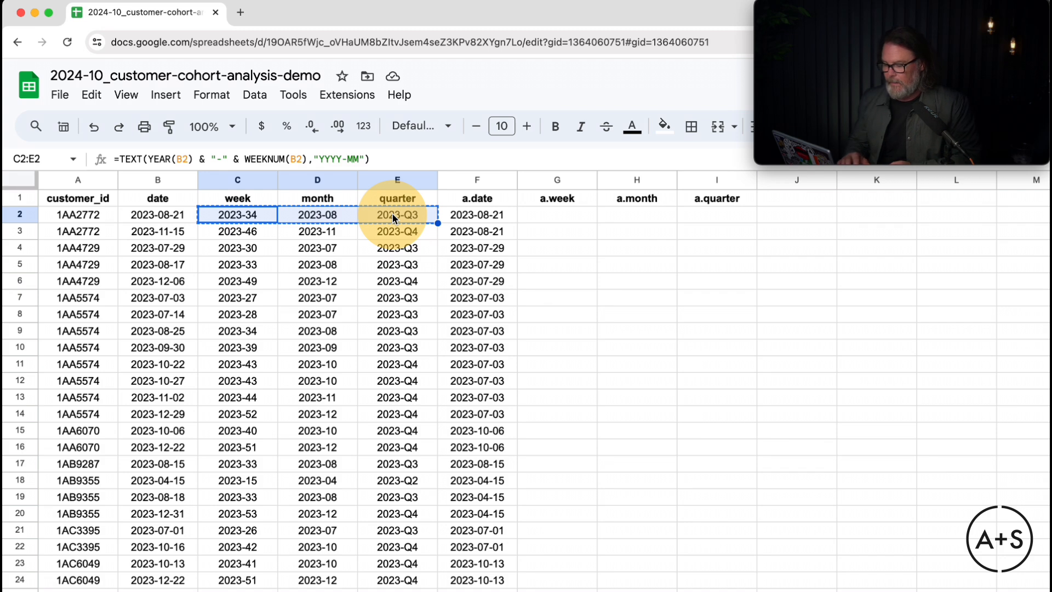
left_click(566, 211)
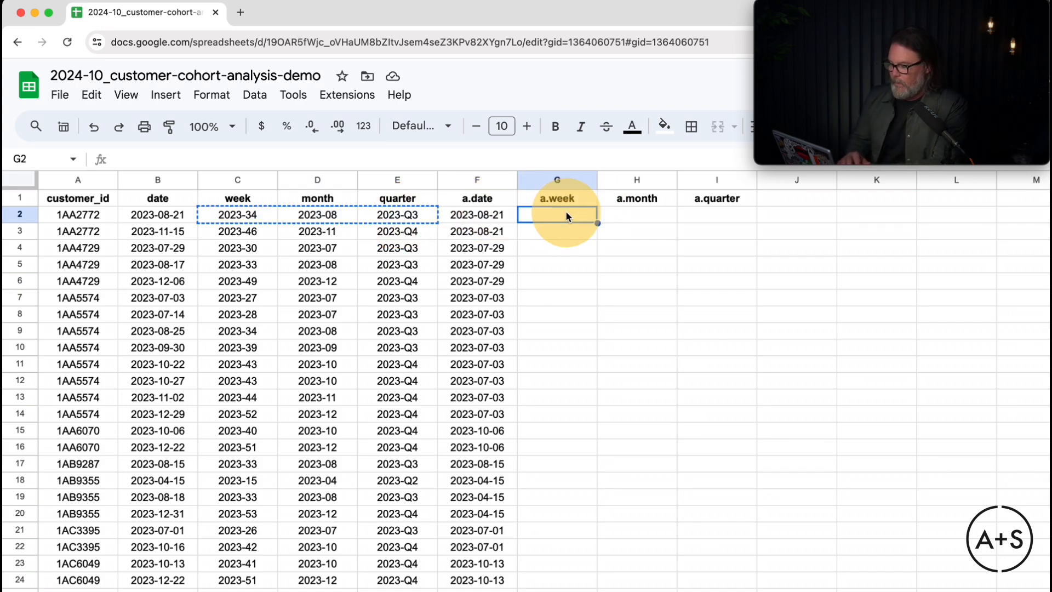
key("super+v")
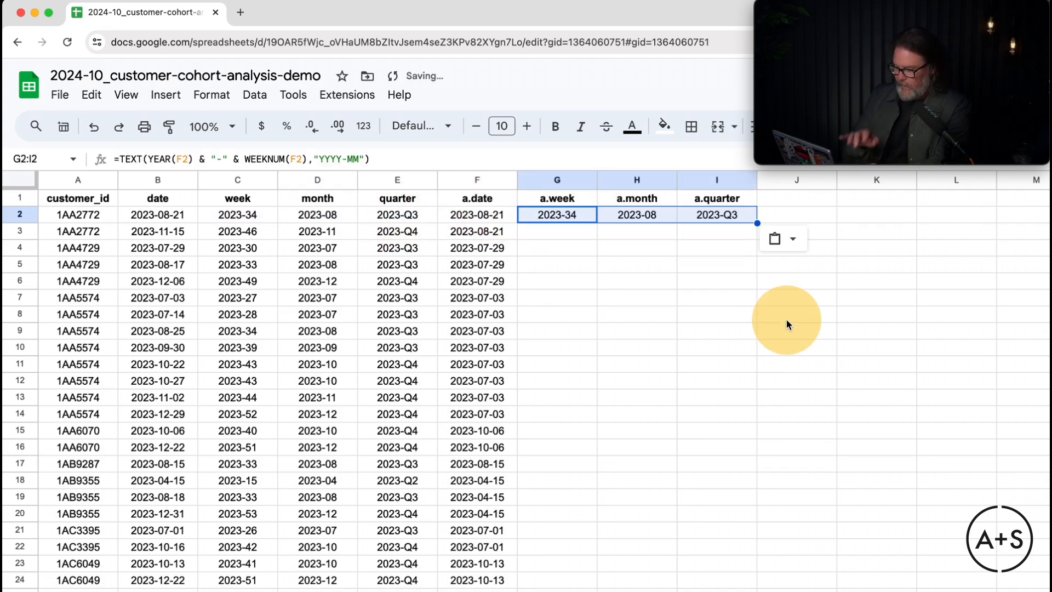
left_click(558, 215)
key("Return")
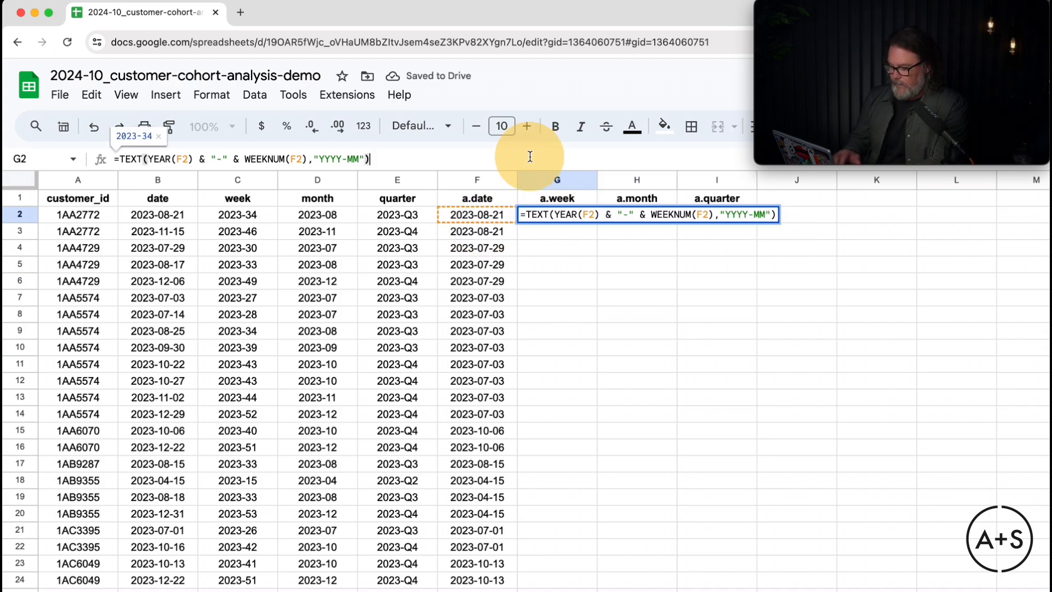
key("Return")
Copy the G2:I2 formulas down the rest of the a.week, a.month and a.quarter columns
left_click_drag(572, 218, 706, 222)
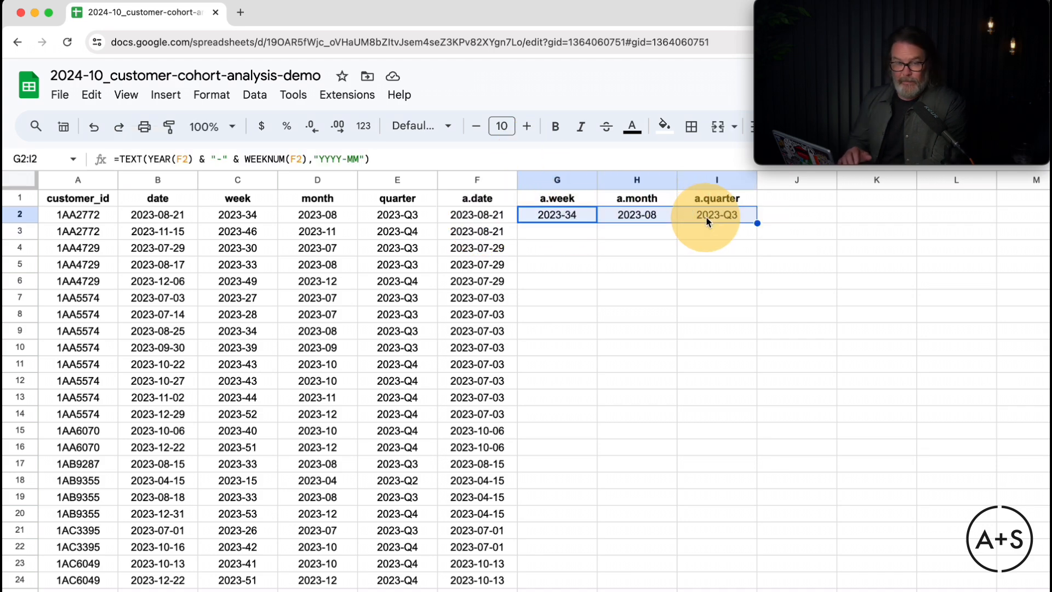
double_click(758, 223)
left_click(671, 254)
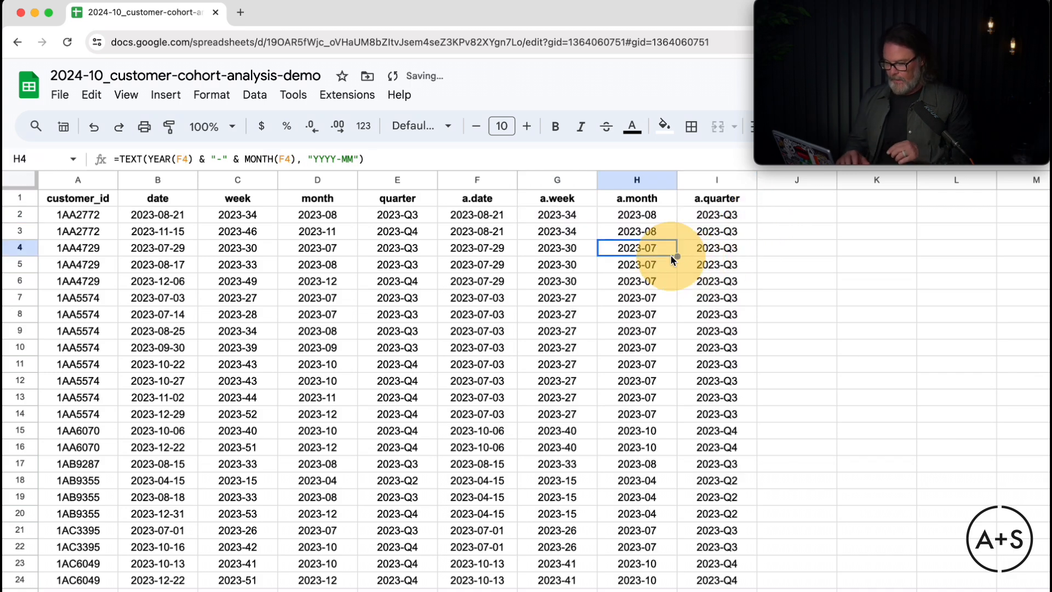